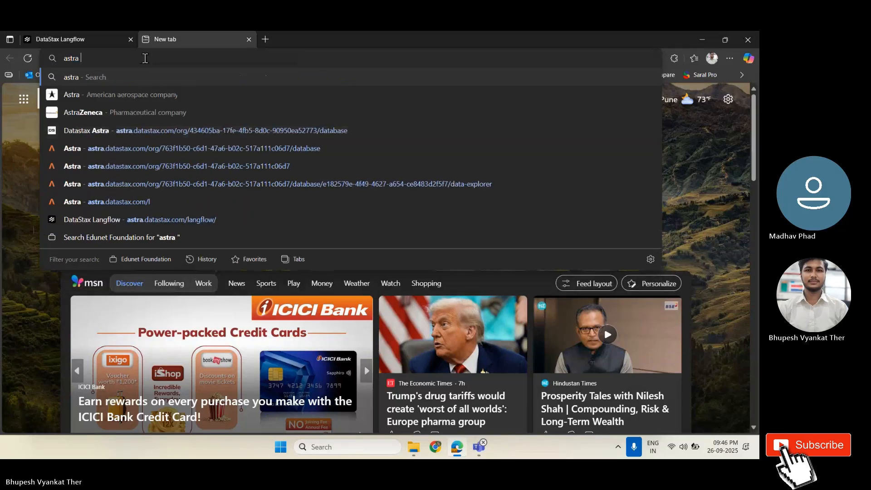
Search the web for "astra db" and open the DataStax Astra DB for Generative AI product page
key("BackSpace")
type("db")
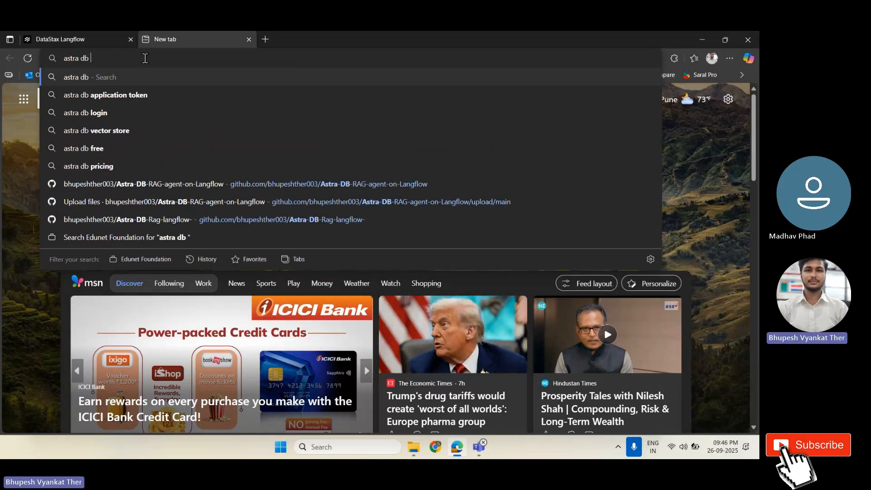
key("Return")
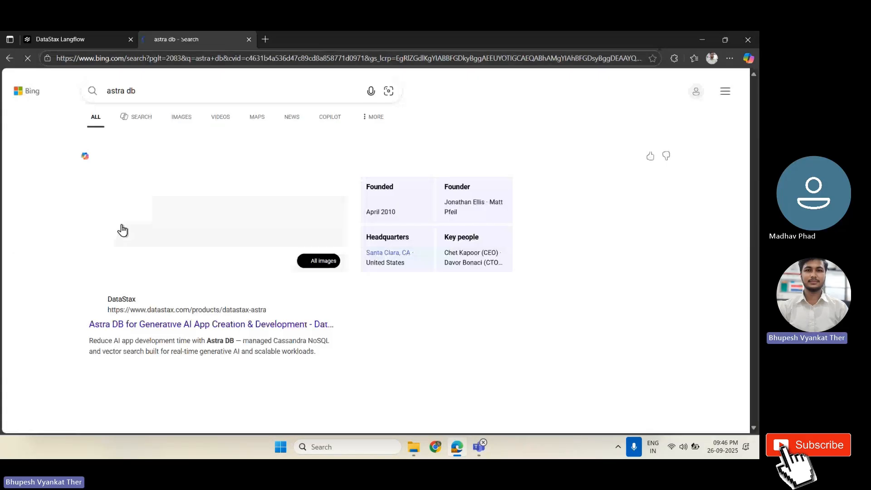
scroll(128, 306, "down", 2)
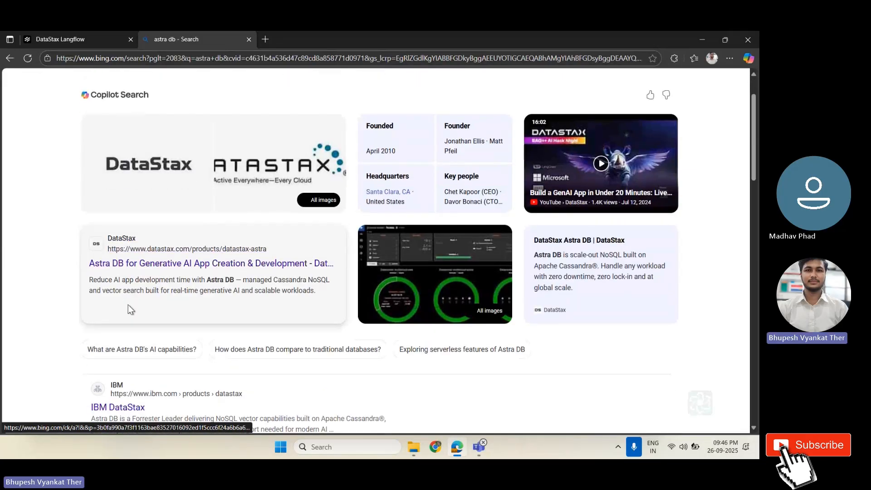
scroll(157, 268, "down", 1)
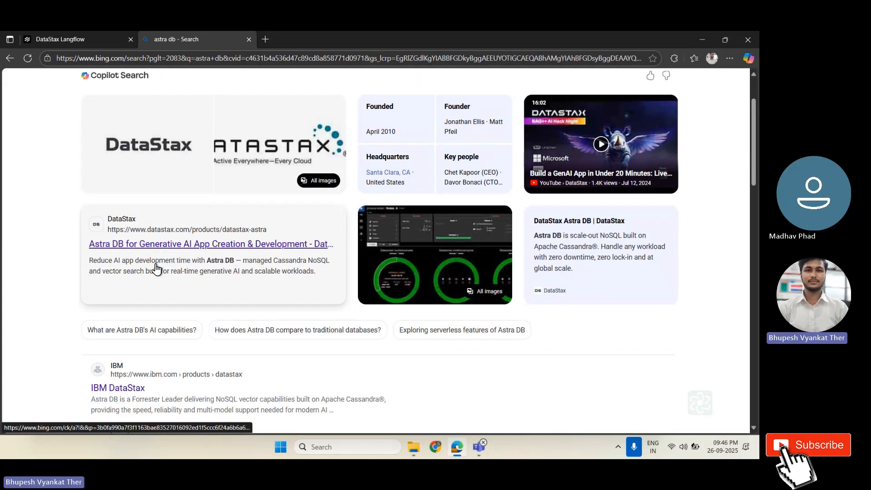
scroll(158, 229, "down", 2)
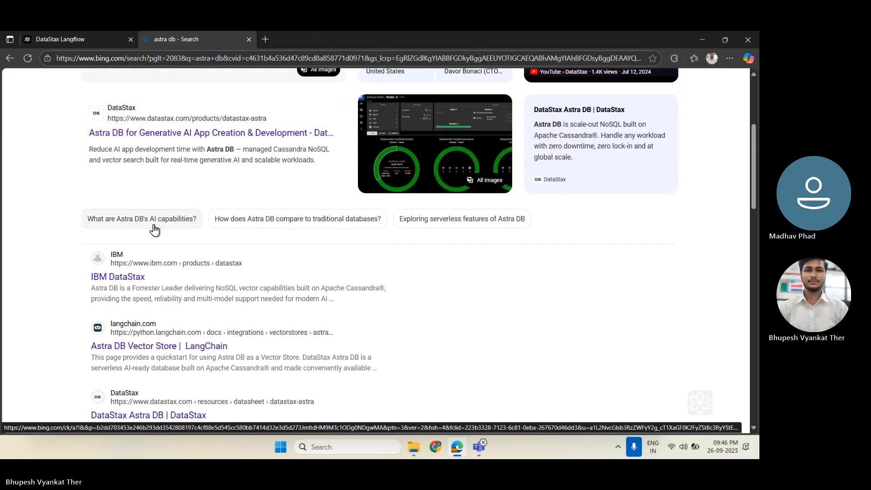
left_click(140, 136)
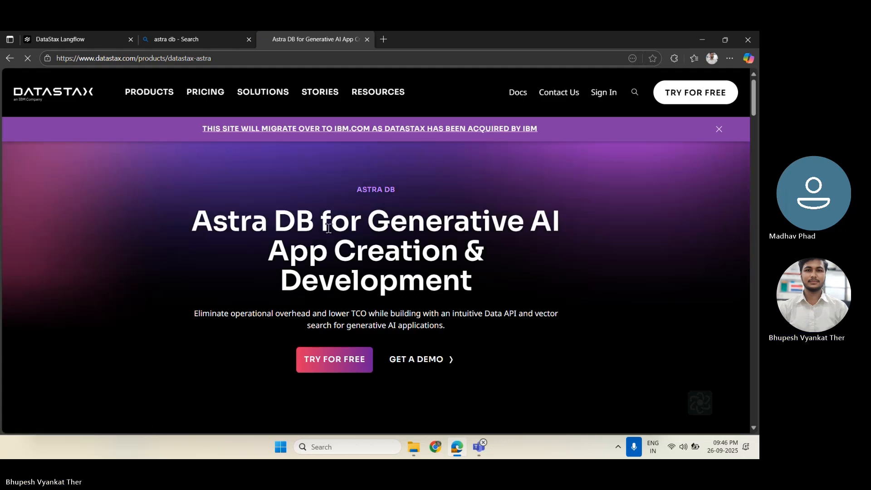
Sign in to DataStax Astra and open its Langflow workspace
left_click(603, 93)
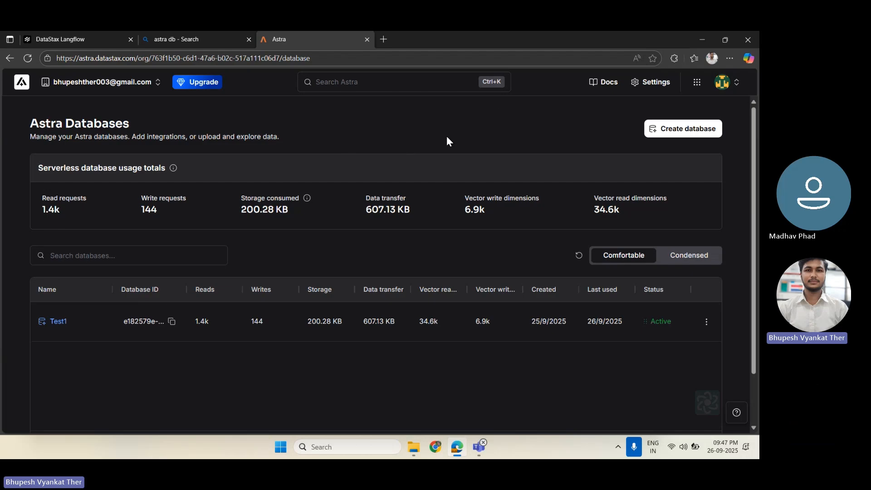
left_click(697, 89)
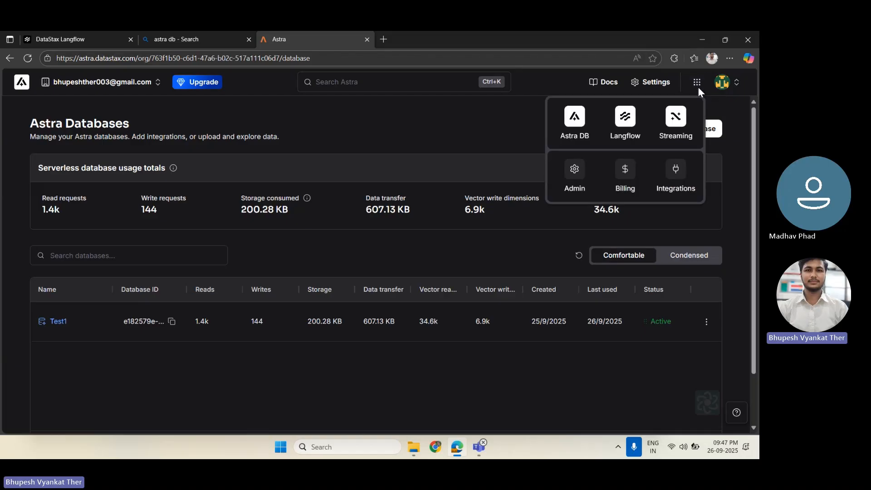
left_click(625, 129)
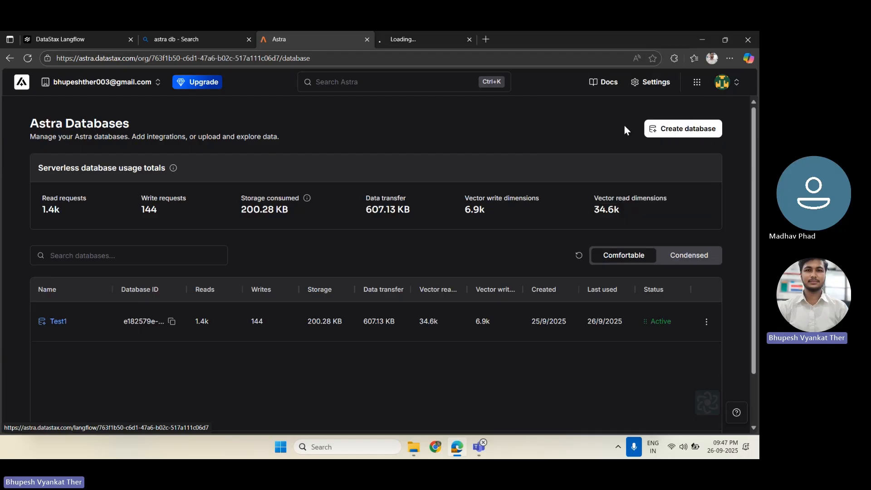
left_click(408, 40)
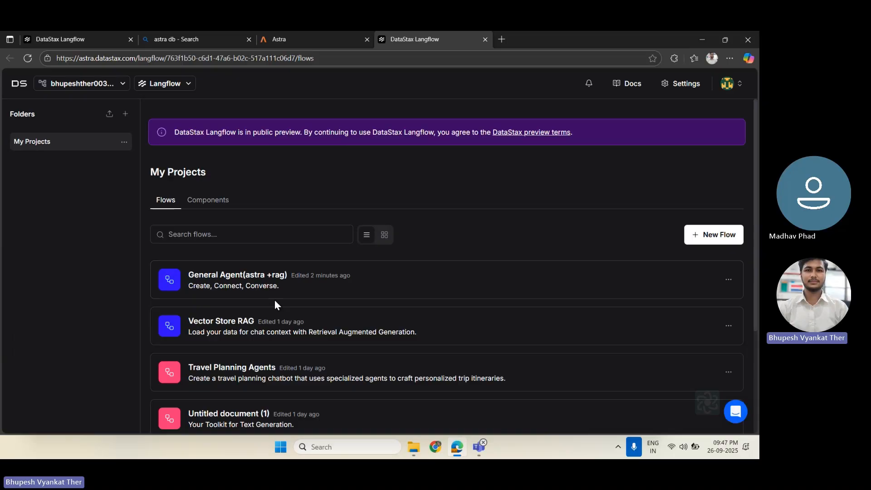
scroll(274, 300, "down", 1)
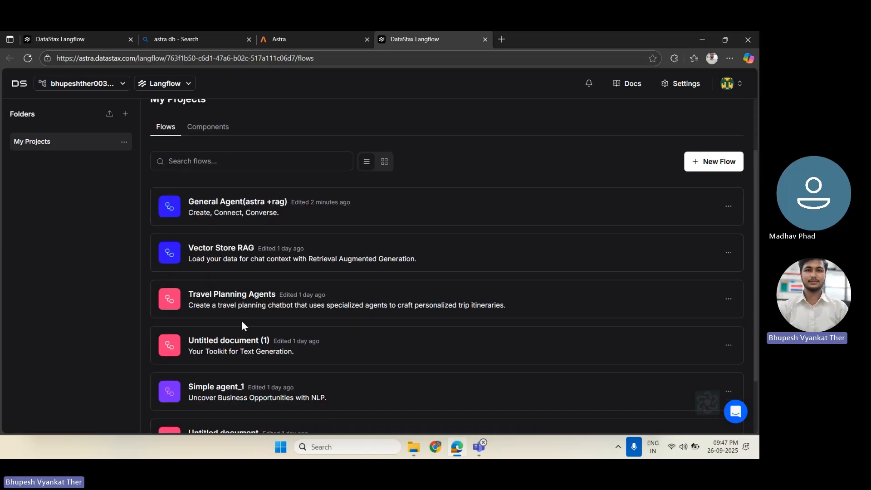
scroll(242, 320, "down", 1)
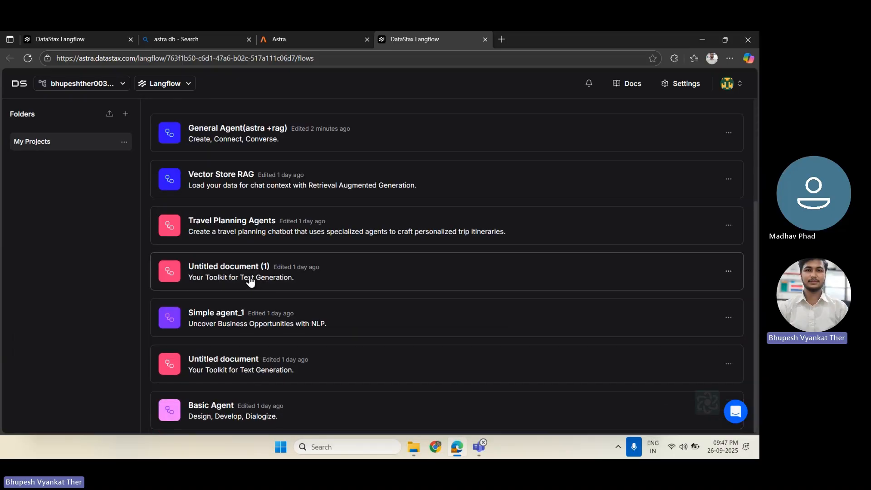
scroll(251, 281, "up", 2)
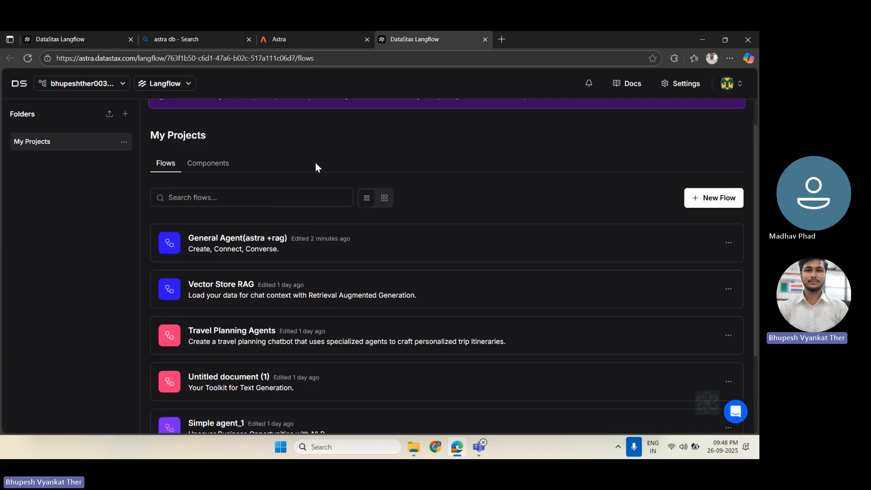
scroll(363, 166, "up", 1)
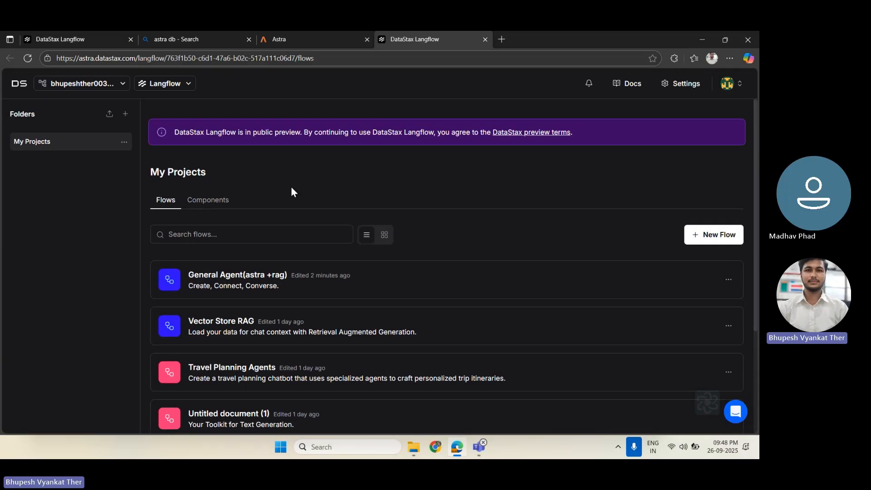
left_click(20, 89)
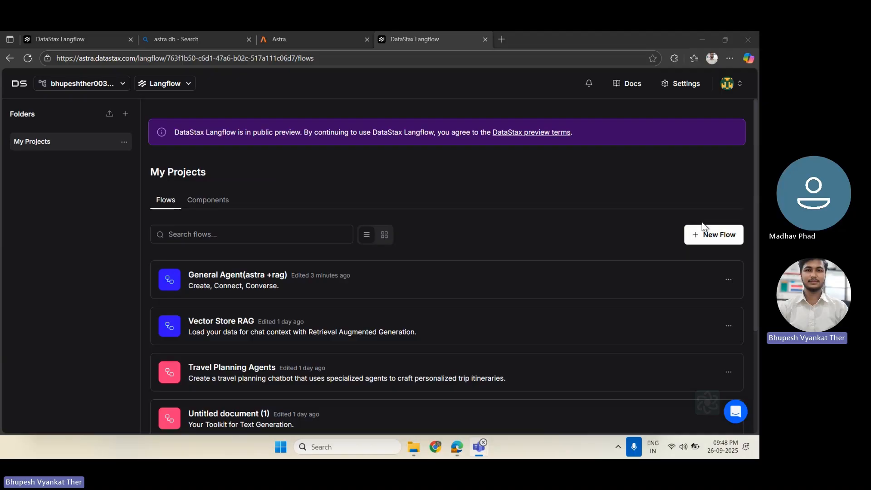
Create a new blank flow from scratch in My Projects
left_click(714, 237)
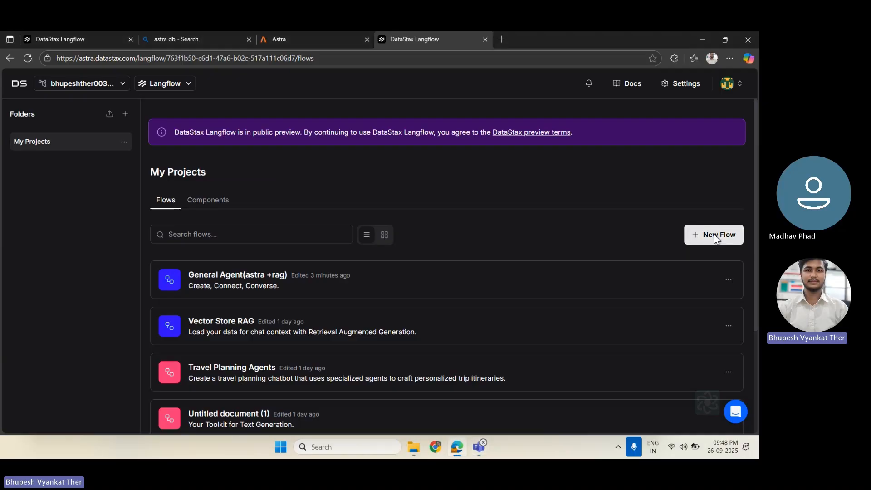
left_click(714, 235)
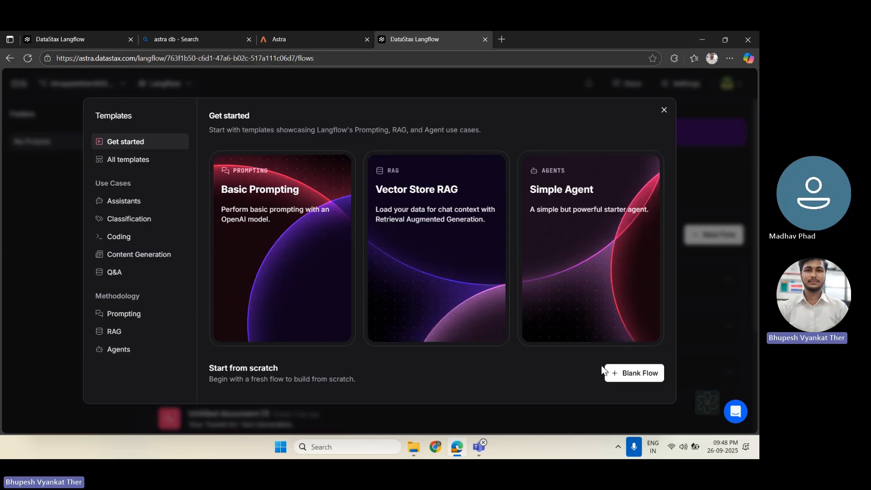
left_click(627, 379)
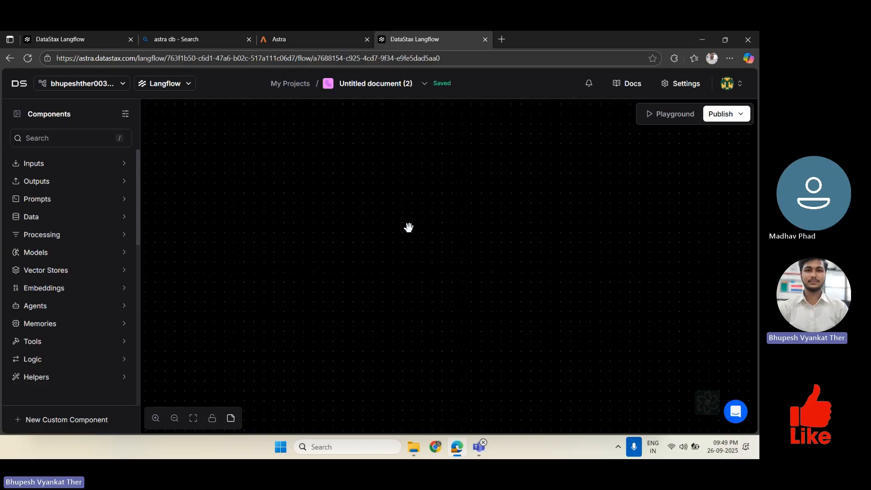
Rename the new flow as "basic_agent"
double_click(395, 85)
key("BackSpace")
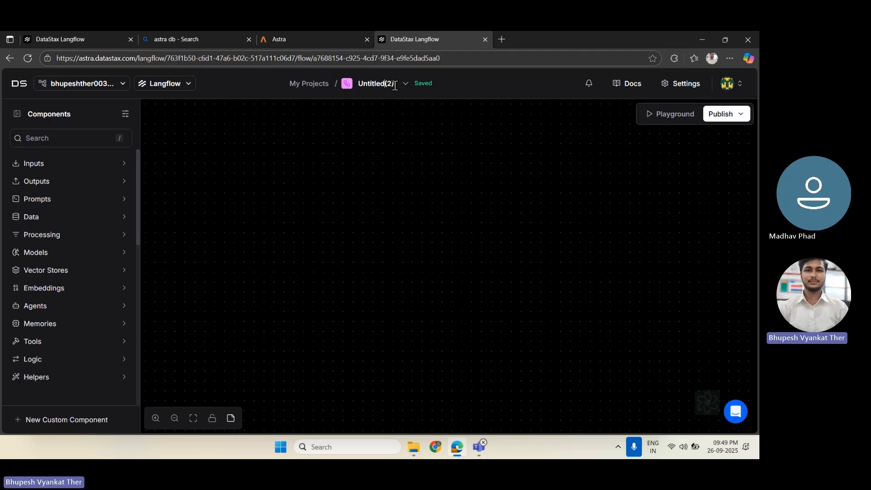
key("BackSpace")
key("BackSpace")
key("BackSpace")
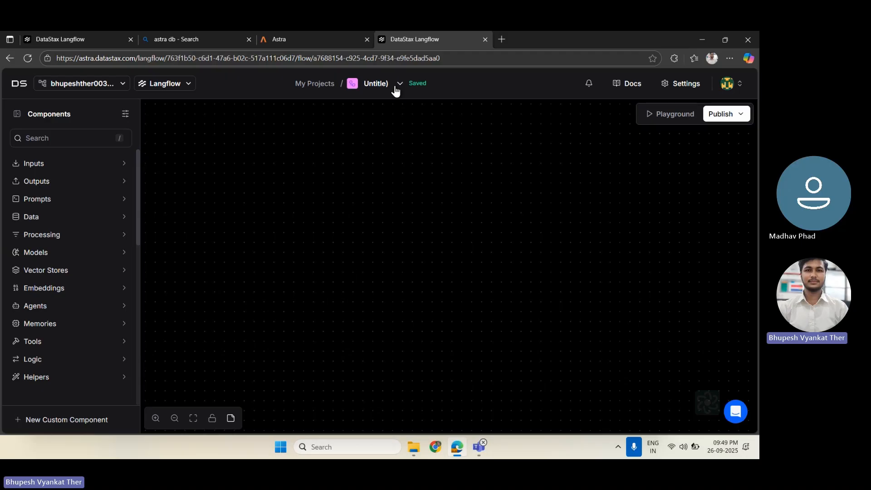
key("BackSpace")
key("BackSpace")
key("BackSpace")
key("BackSpace")
key("BackSpace")
key("BackSpace")
key("BackSpace")
key("Delete")
type("bs")
key("BackSpace")
type("aqsic")
key("BackSpace")
key("BackSpace")
key("BackSpace")
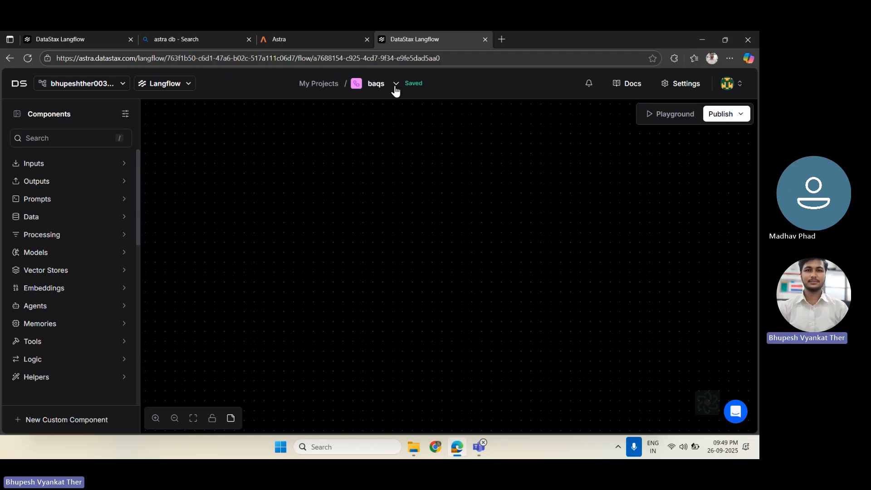
key("BackSpace")
type("asic_")
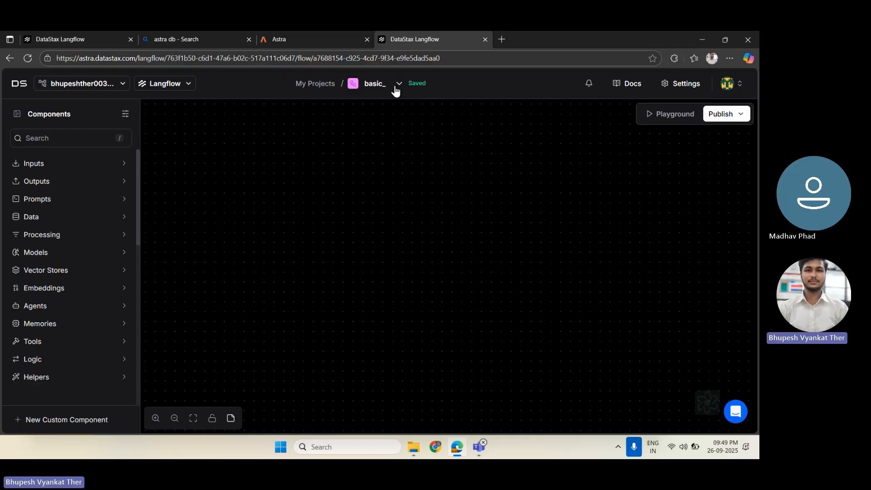
type("age")
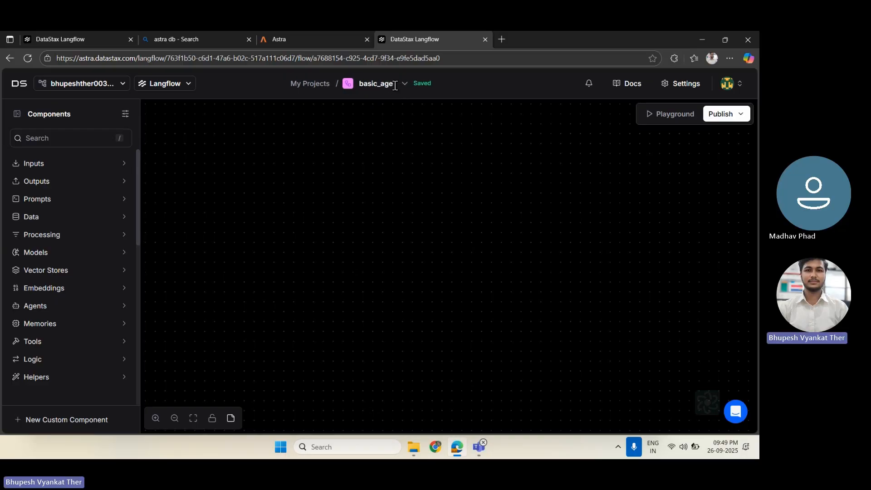
type("nt")
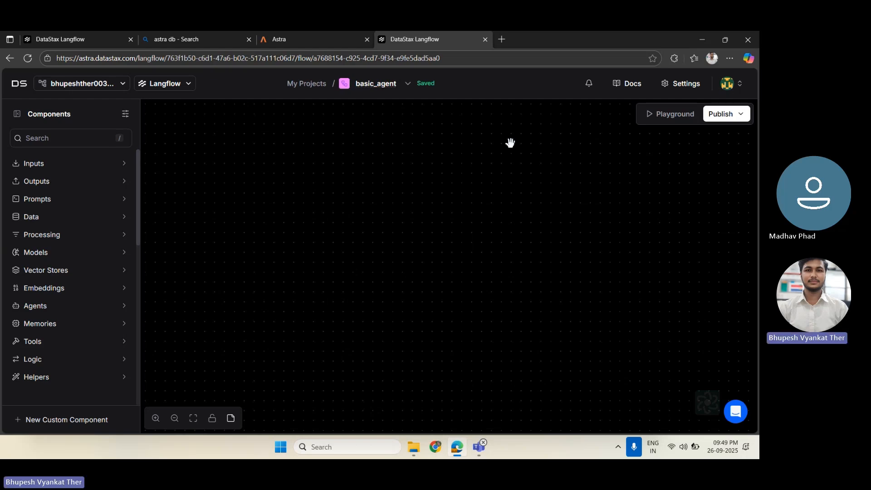
left_click(426, 188)
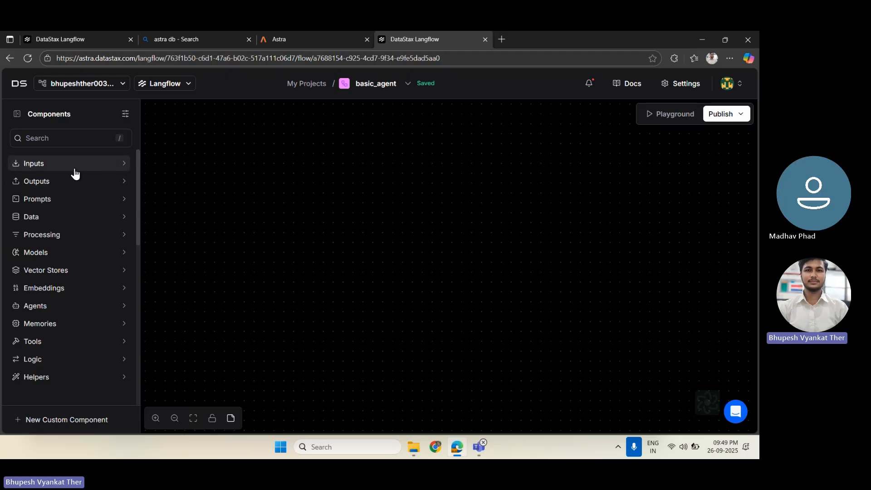
Add a single Chat Input component to the upper-left area of the flow canvas
left_click(125, 169)
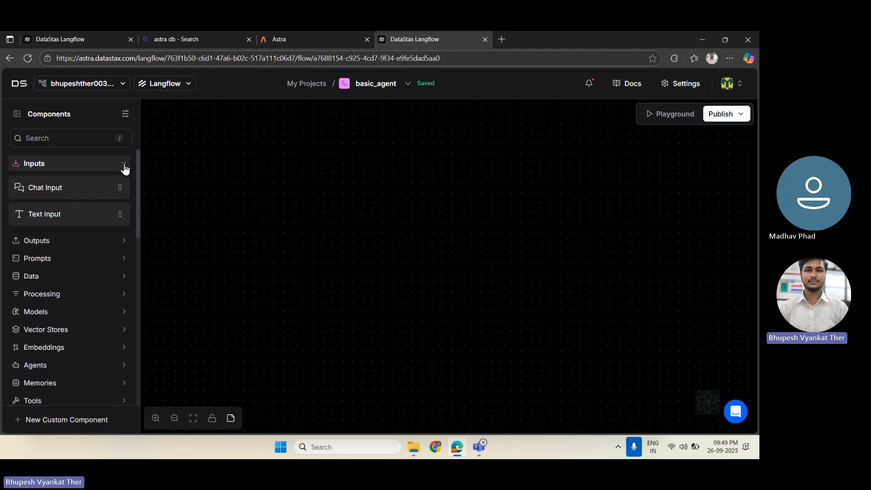
left_click(108, 188)
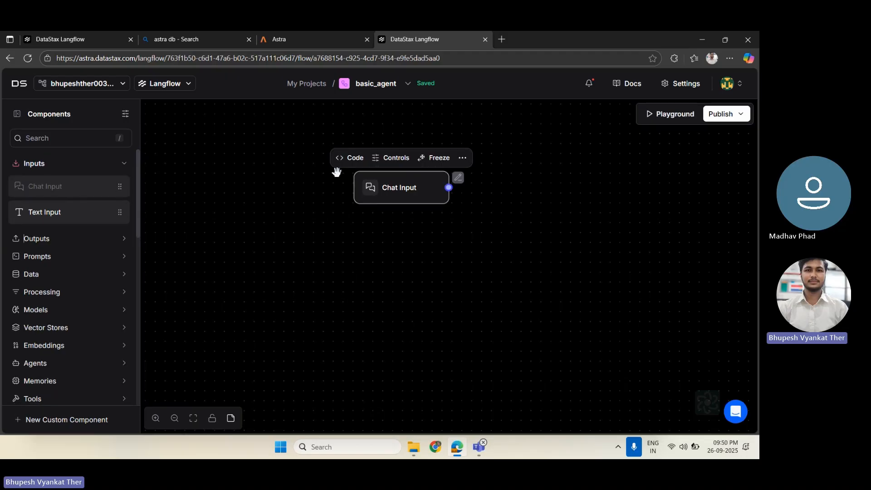
key("Delete")
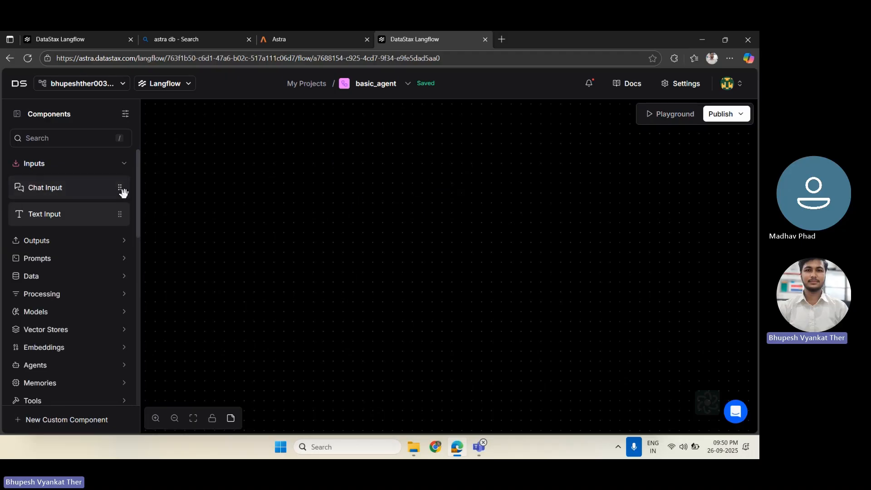
left_click_drag(89, 189, 216, 154)
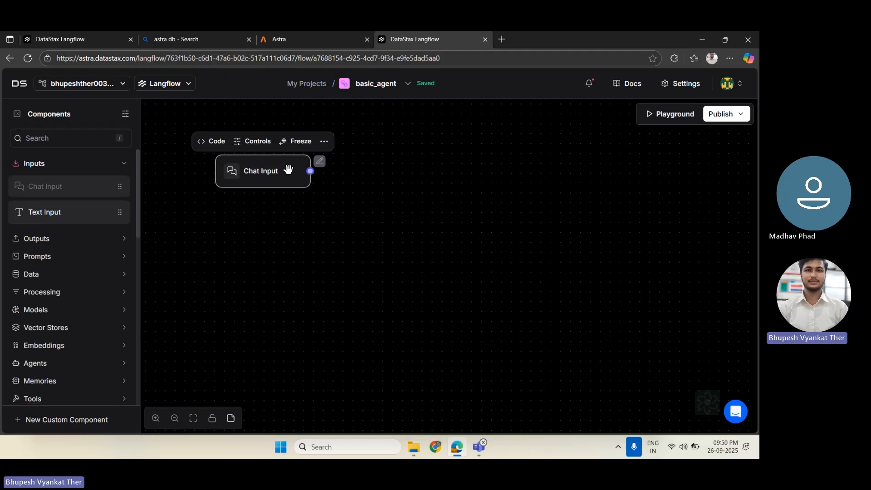
left_click_drag(285, 169, 268, 167)
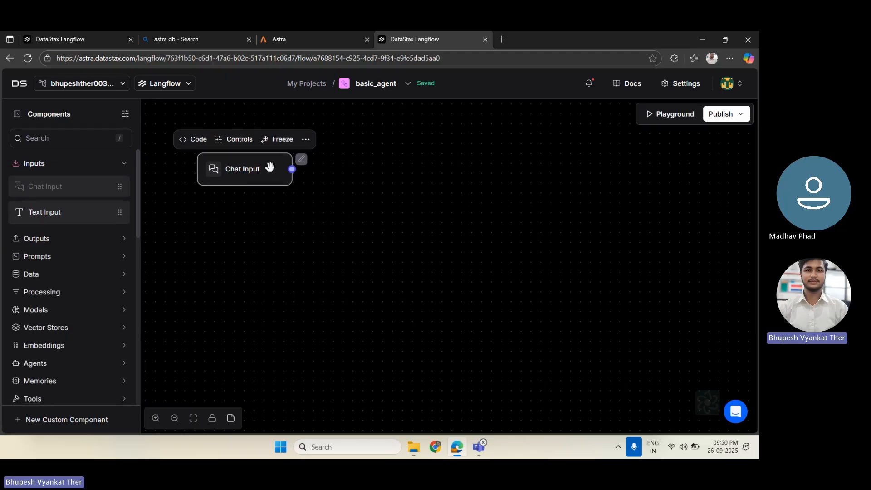
left_click(121, 168)
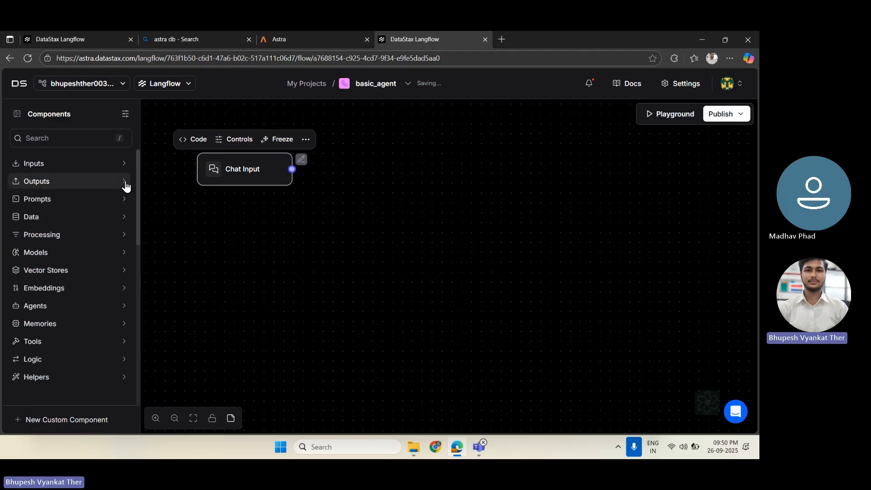
Add a Chat Output component to the canvas, below and well to the right of the Chat Input
left_click(124, 183)
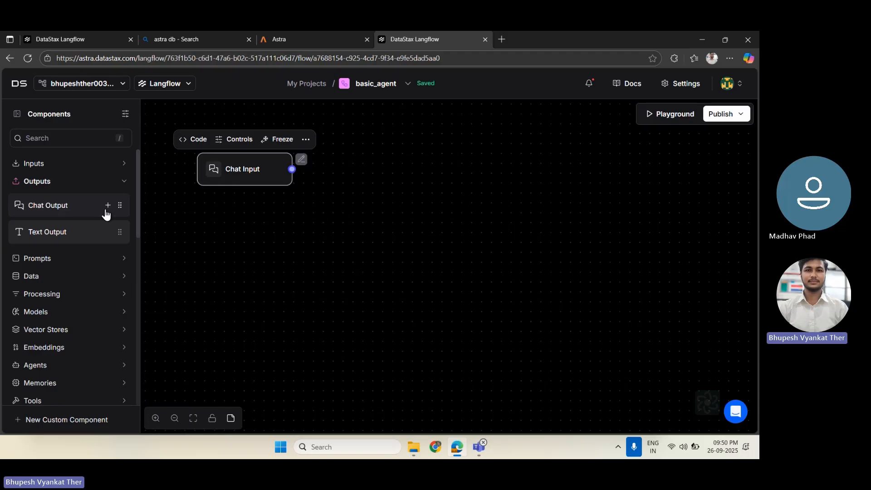
left_click_drag(75, 207, 545, 244)
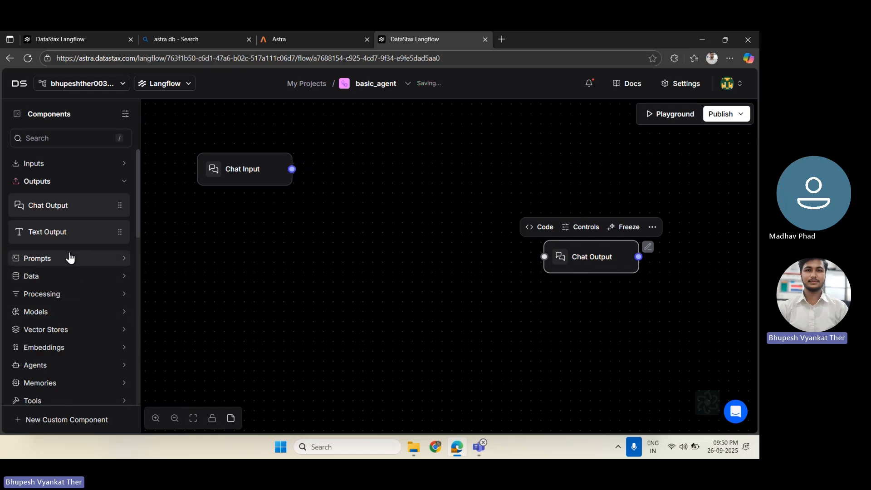
left_click(123, 185)
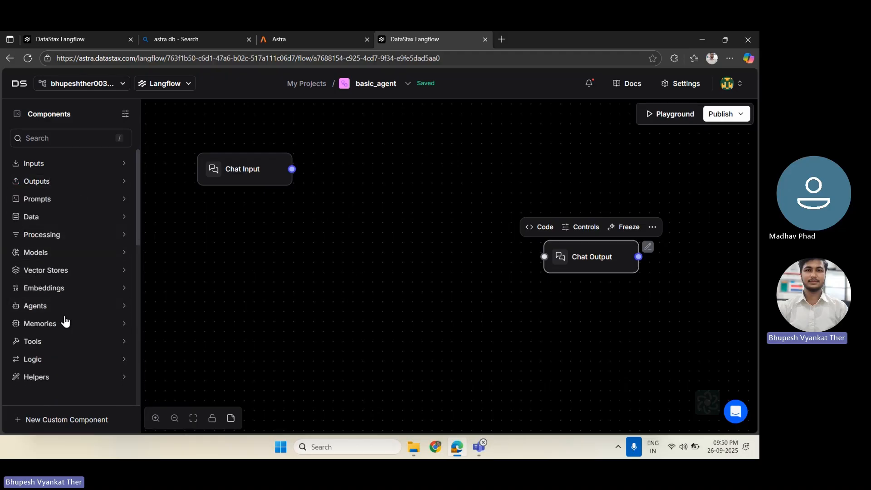
Add an IBM watsonx.ai model component to the flow canvas between the Chat Input and Chat Output
left_click(124, 255)
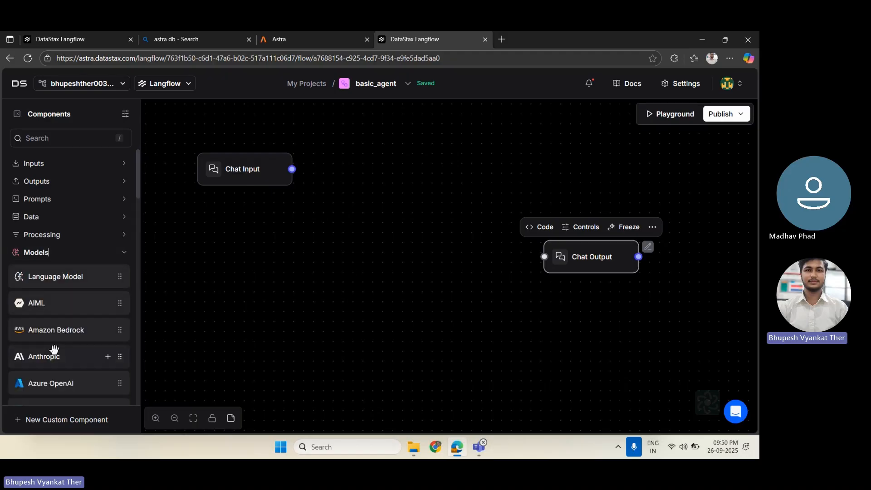
scroll(53, 348, "down", 3)
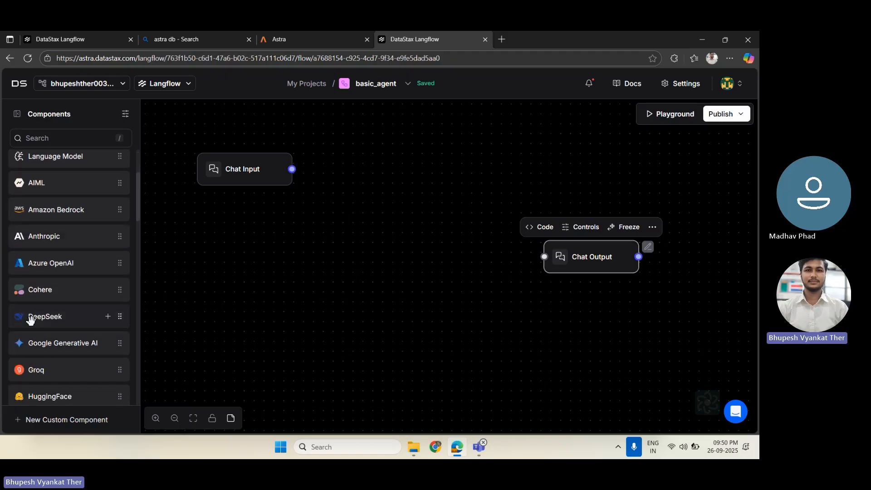
scroll(45, 273, "down", 3)
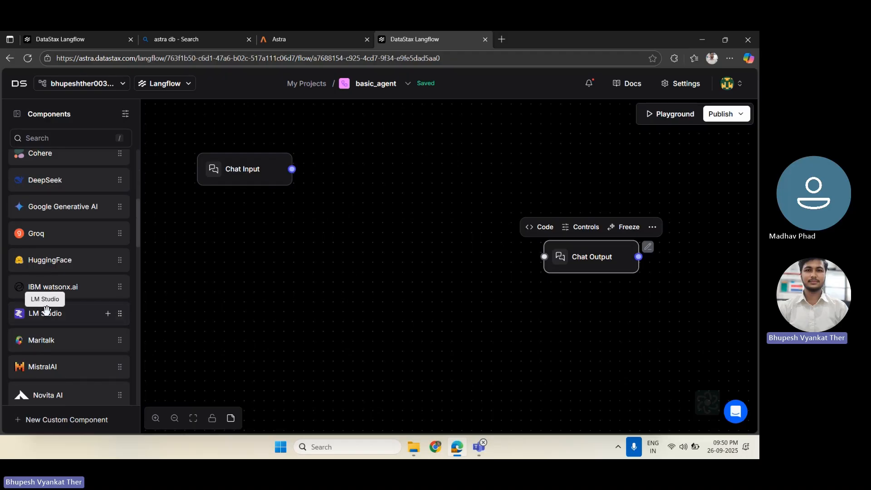
scroll(45, 312, "down", 3)
scroll(42, 334, "down", 2)
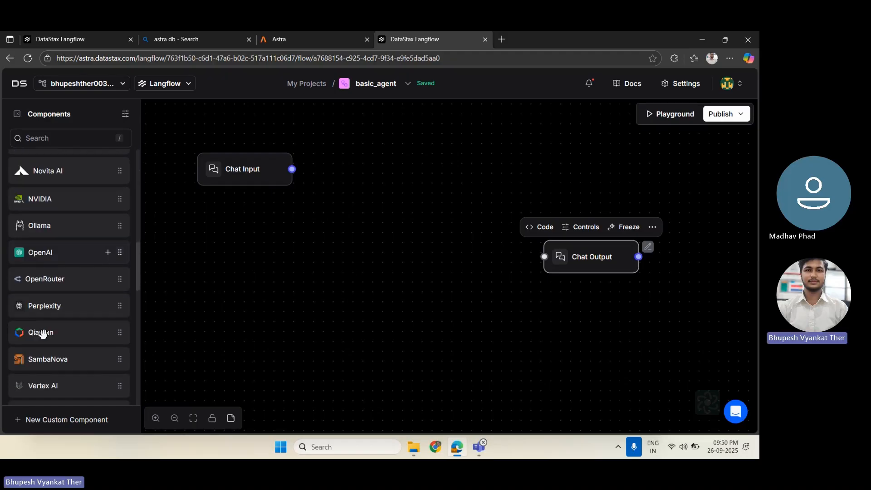
scroll(49, 335, "down", 2)
scroll(64, 243, "up", 3)
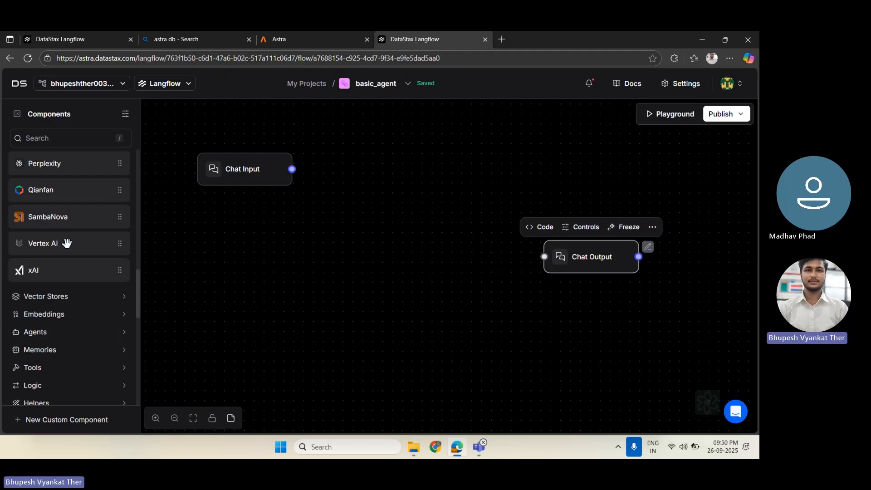
scroll(66, 231, "up", 3)
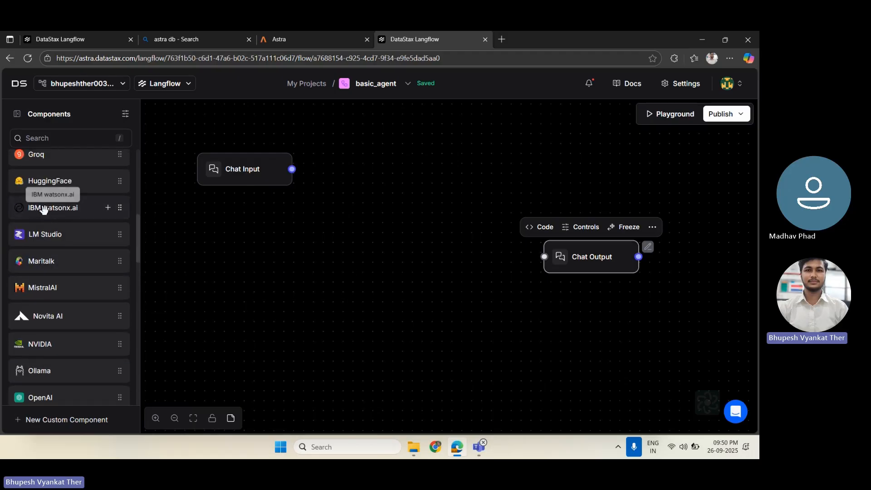
left_click(108, 208)
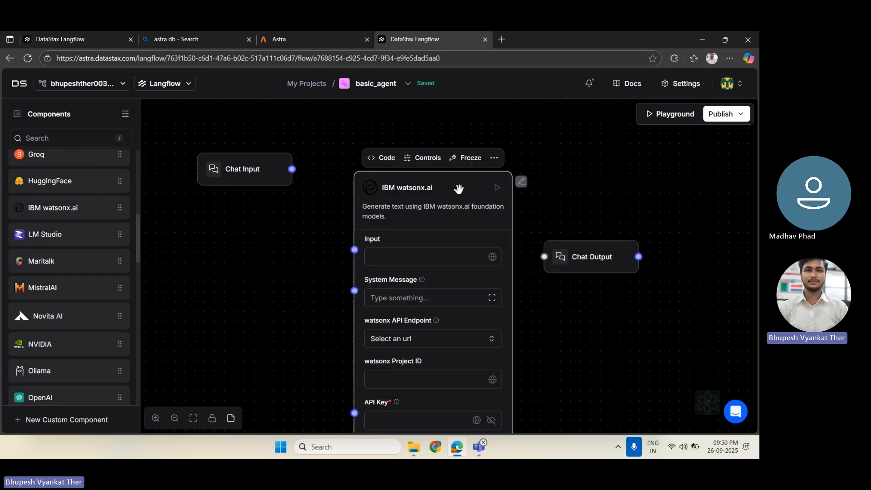
Arrange the components with Chat Input up and to the left of IBM watsonx.ai and Chat Output farther to its right
left_click_drag(465, 189, 451, 140)
scroll(529, 273, "down", 4)
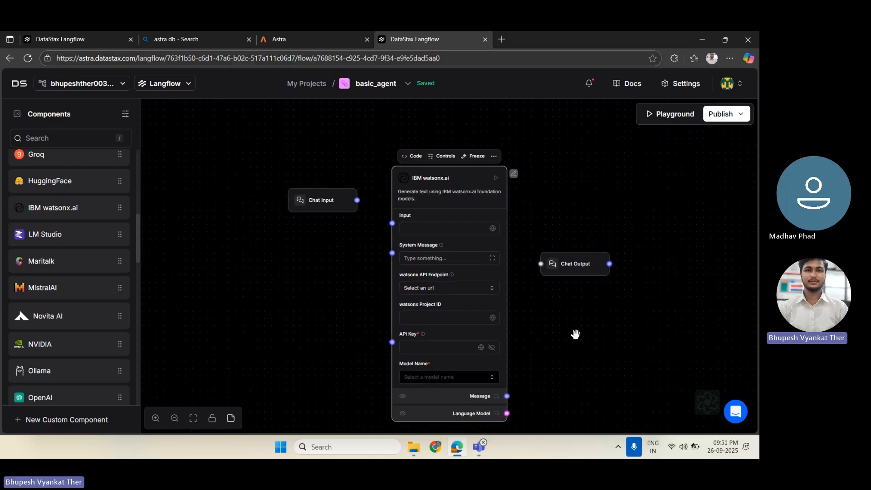
left_click_drag(560, 333, 506, 303)
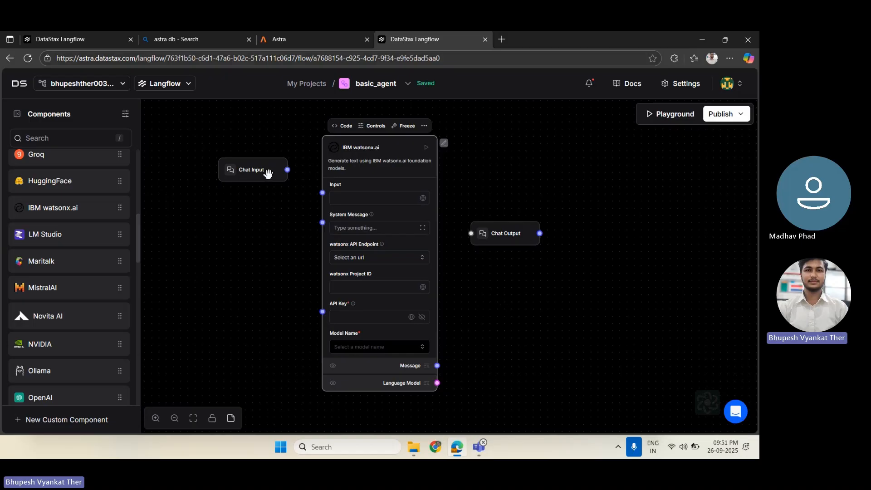
left_click_drag(266, 171, 243, 162)
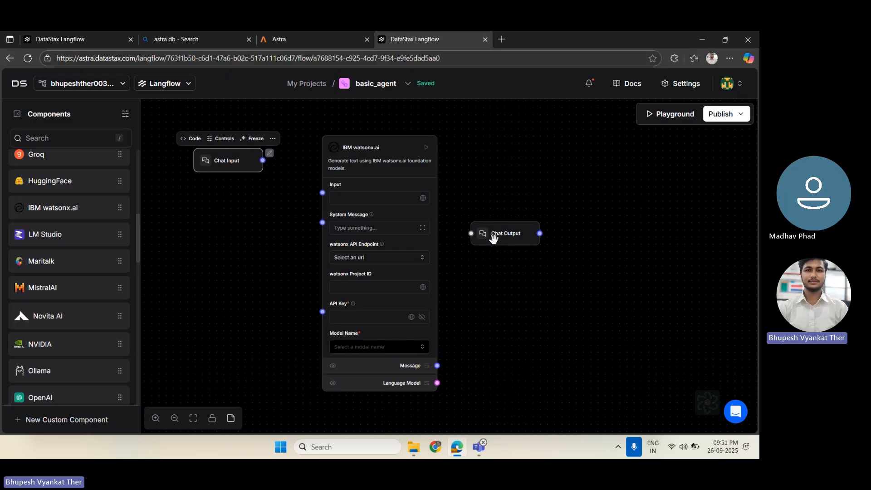
left_click_drag(513, 233, 575, 261)
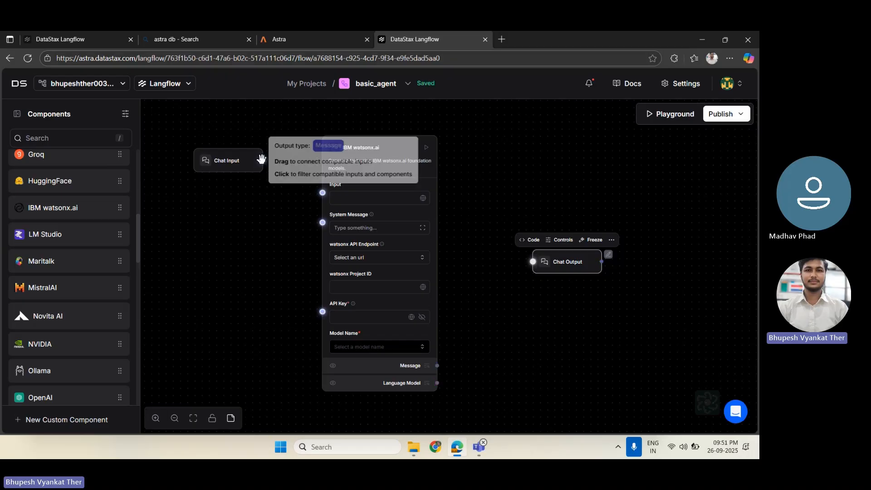
Connect Chat Input to the IBM watsonx.ai Input port, and the model's Message output to Chat Output
left_click_drag(270, 167, 322, 193)
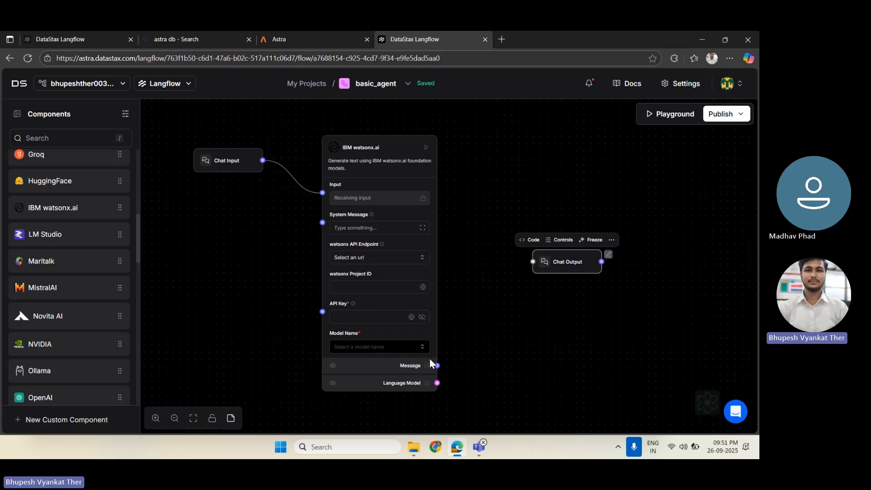
left_click_drag(437, 366, 533, 262)
Open the IBM Cloud login page (cloud.ibm.com/login) in a new browser tab
left_click(495, 43)
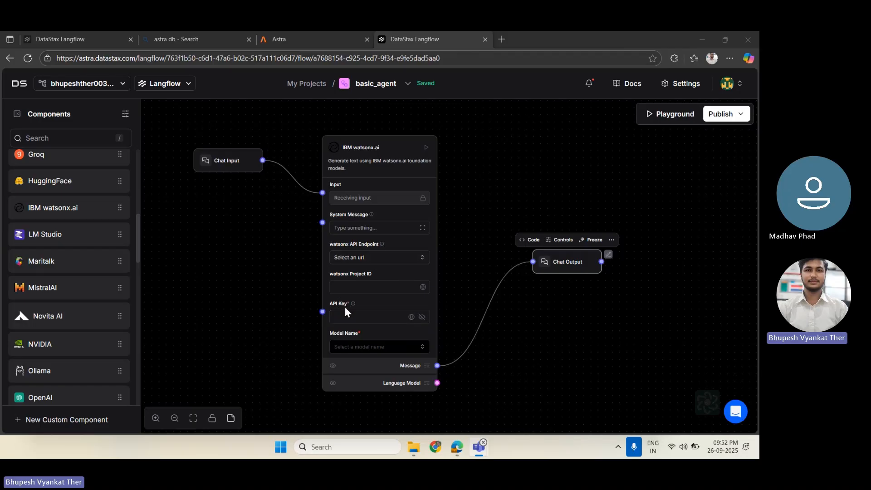
left_click(502, 39)
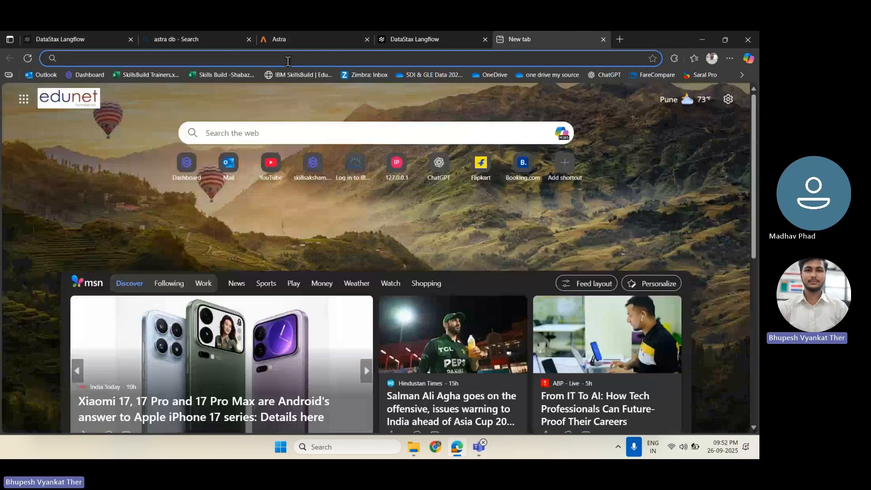
left_click(288, 58)
type("ibm ")
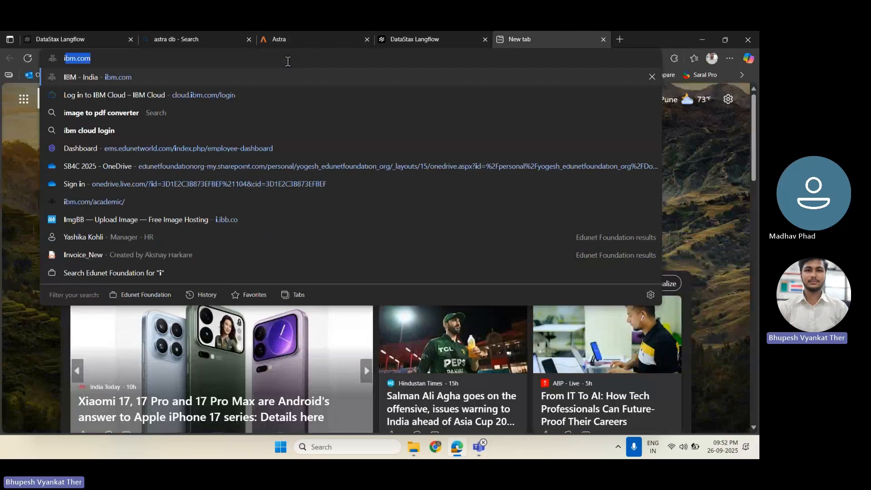
type("lo")
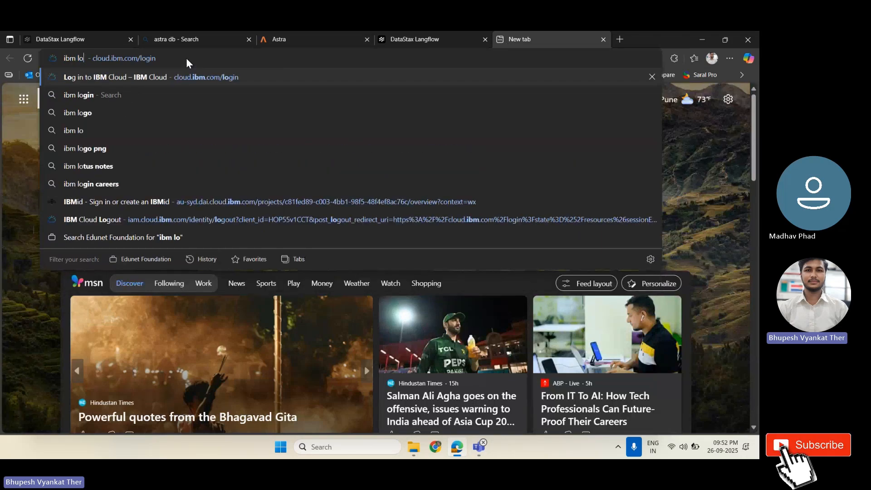
key("Return")
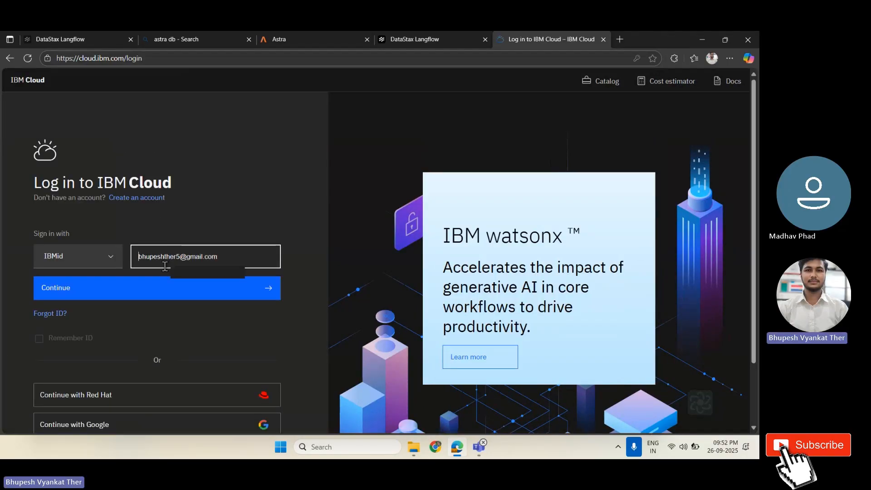
Log in to IBM Cloud with the prefilled IBMid and the saved account password
left_click(156, 282)
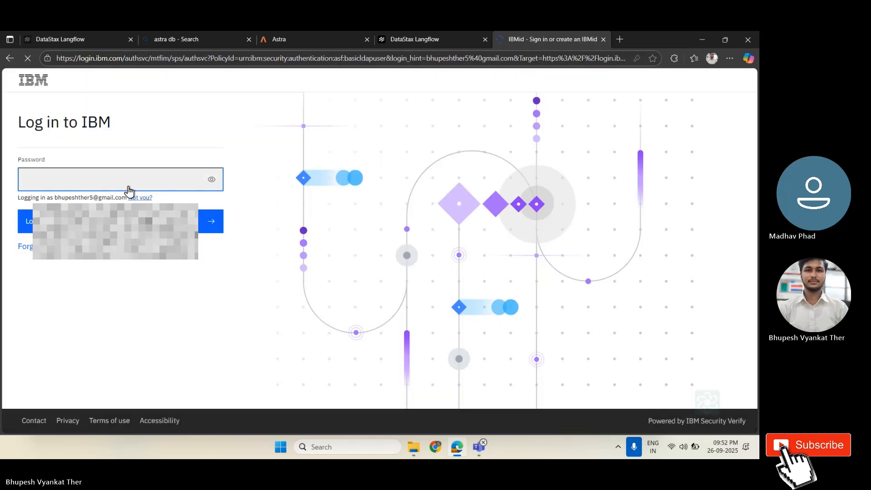
left_click(123, 177)
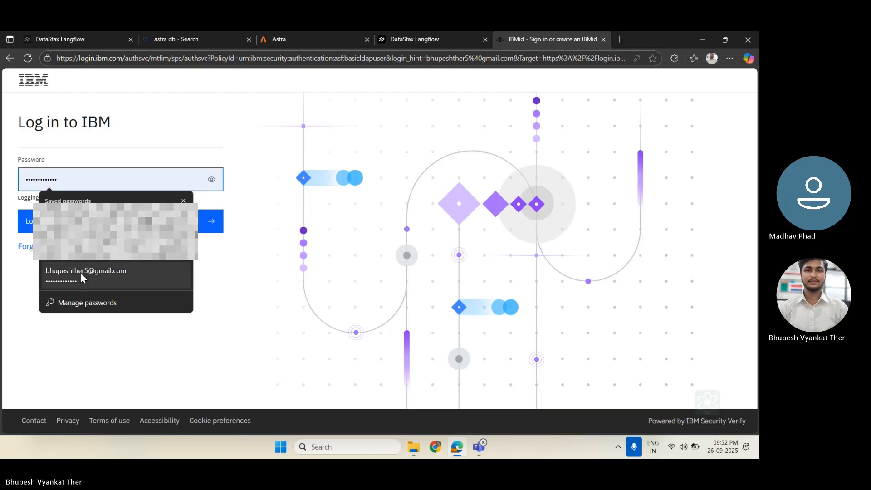
left_click(80, 272)
left_click(160, 225)
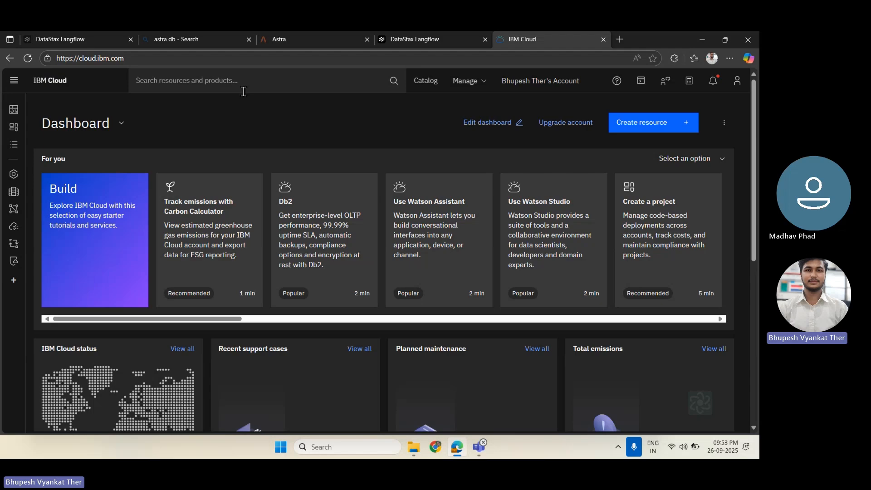
Search IBM Cloud for "watsonx" and open the watsonx.ai Studio service from the catalog results
left_click(304, 82)
type("w")
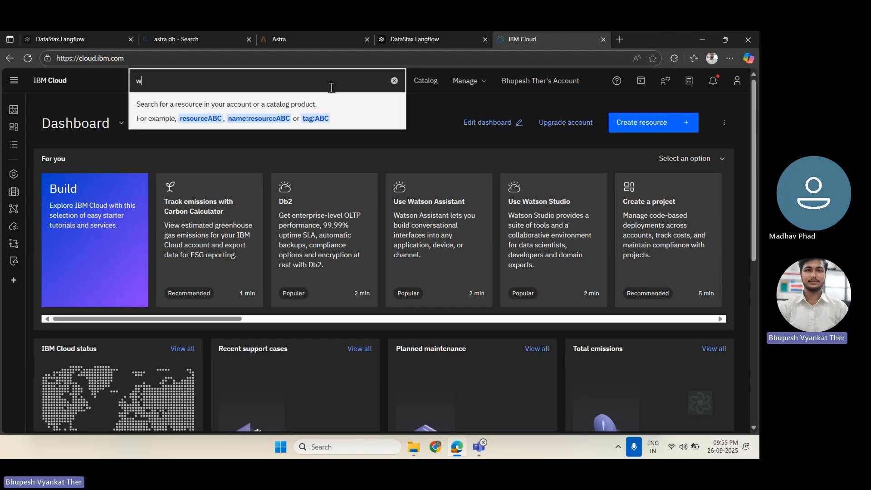
type("atsonx")
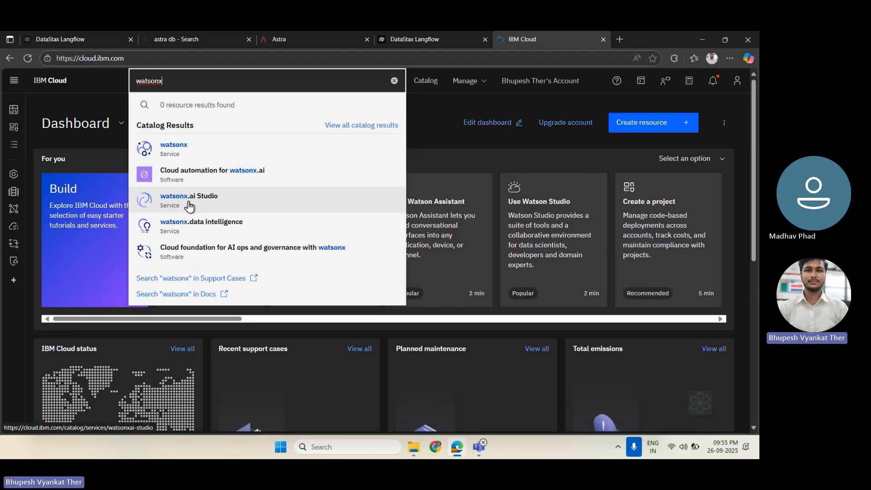
left_click(207, 206)
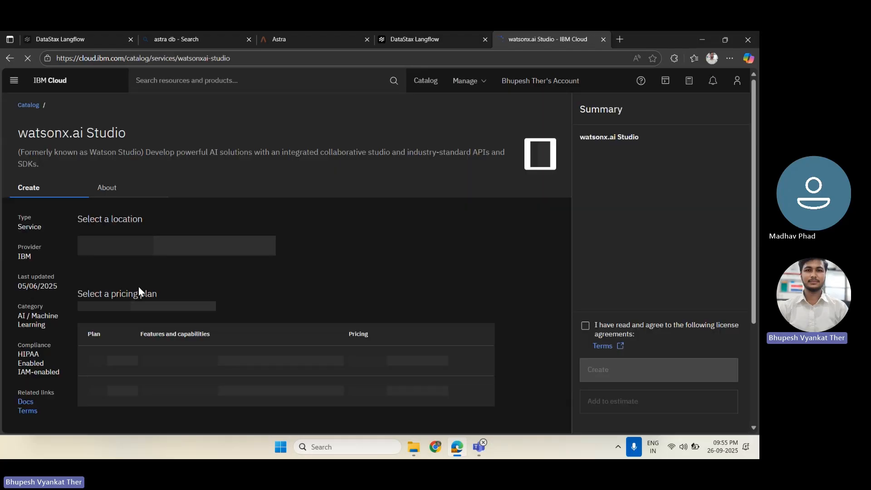
Create the watsonx.ai Studio service with the Lite plan in Sydney (au-syd), accepting the license agreements
scroll(275, 261, "down", 1)
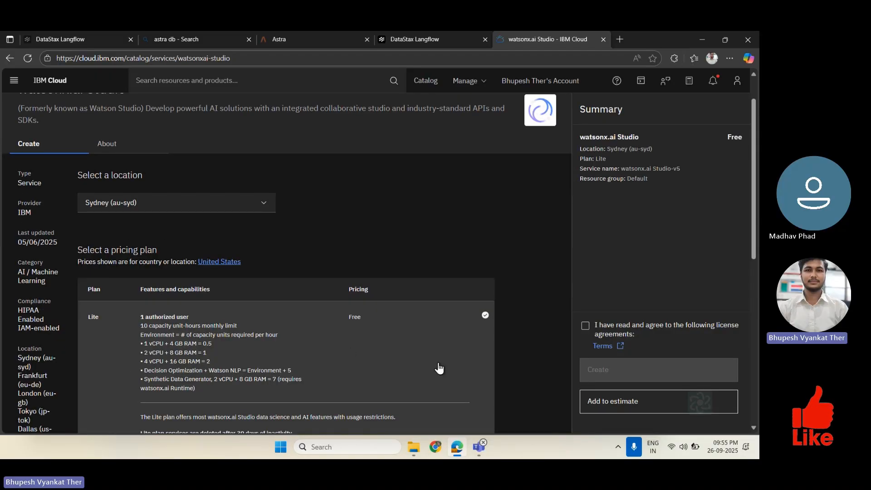
scroll(438, 368, "down", 1)
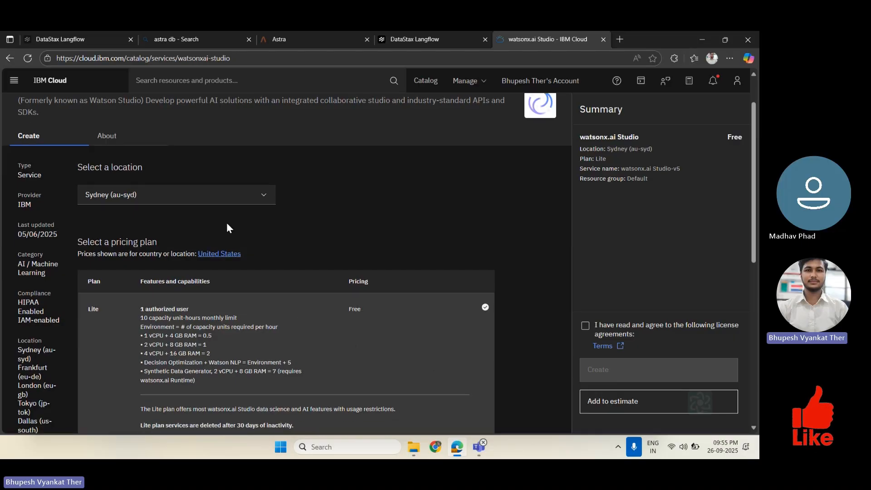
scroll(236, 243, "down", 1)
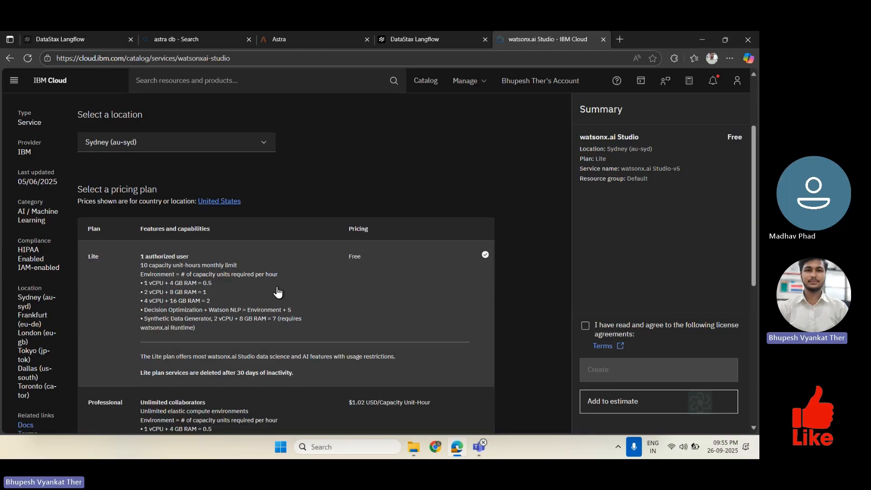
left_click(585, 327)
left_click(639, 378)
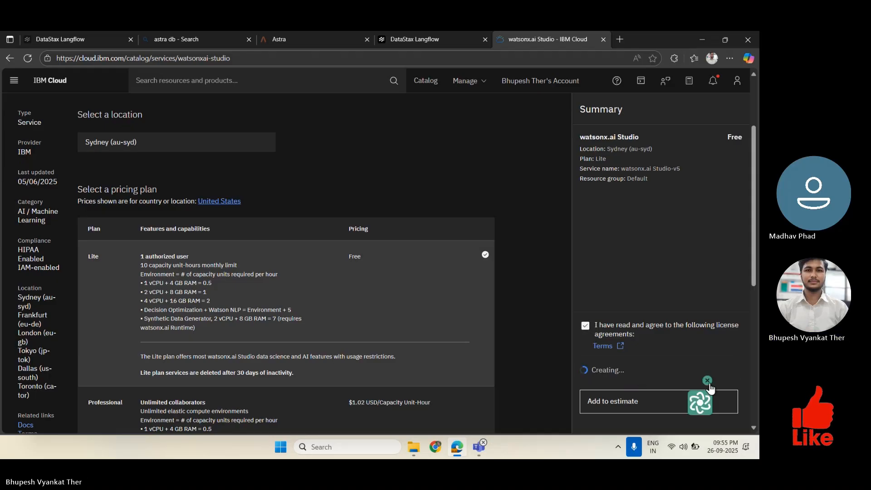
left_click(709, 383)
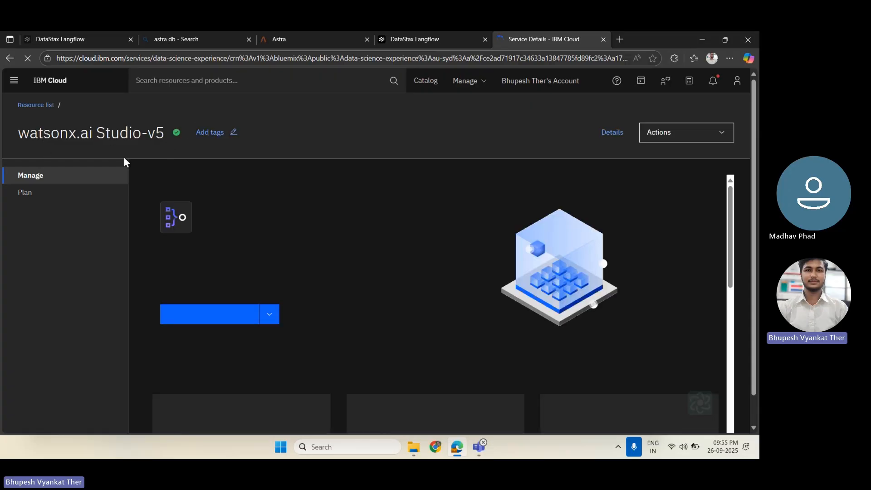
Launch the watsonx.ai Studio service in IBM watsonx and dismiss the welcome dialog
left_click(269, 318)
scroll(305, 336, "down", 1)
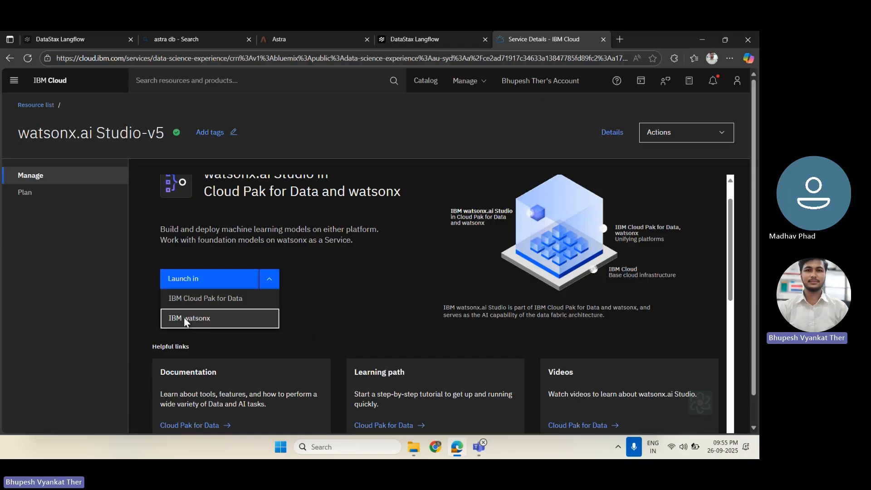
left_click(184, 320)
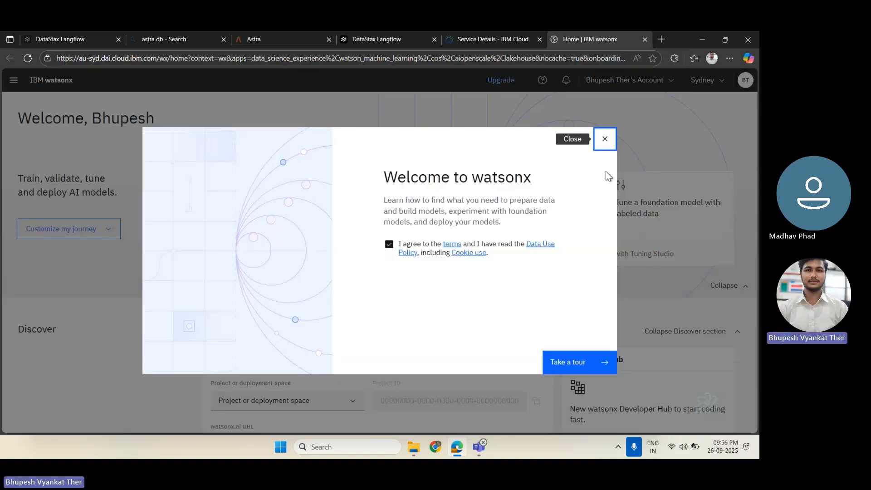
left_click(604, 138)
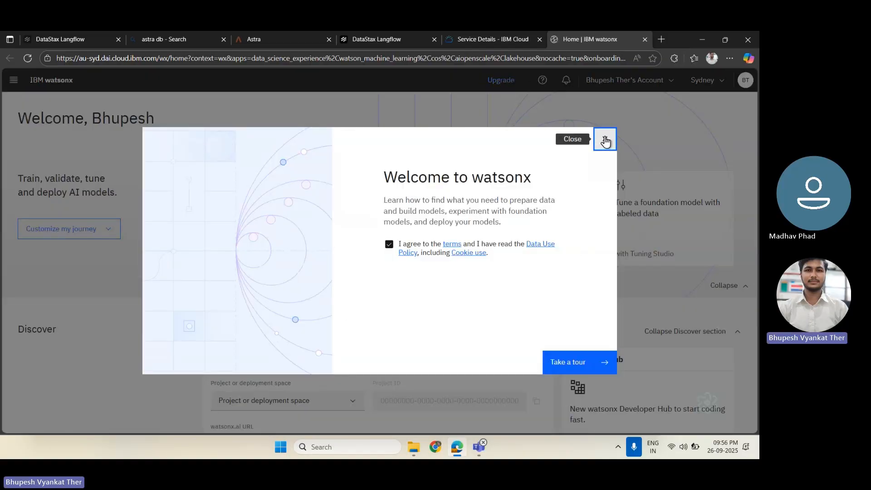
Start a new blank watsonx project and name it simple_agent
scroll(480, 300, "down", 10)
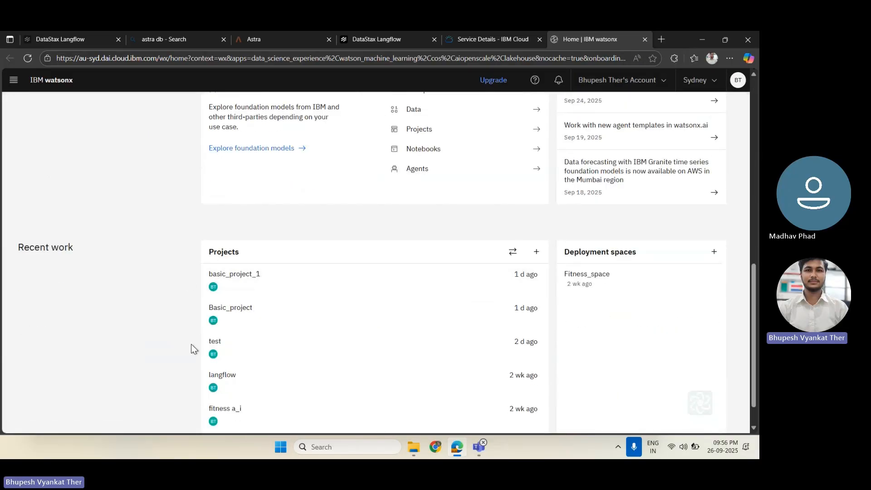
left_click(536, 257)
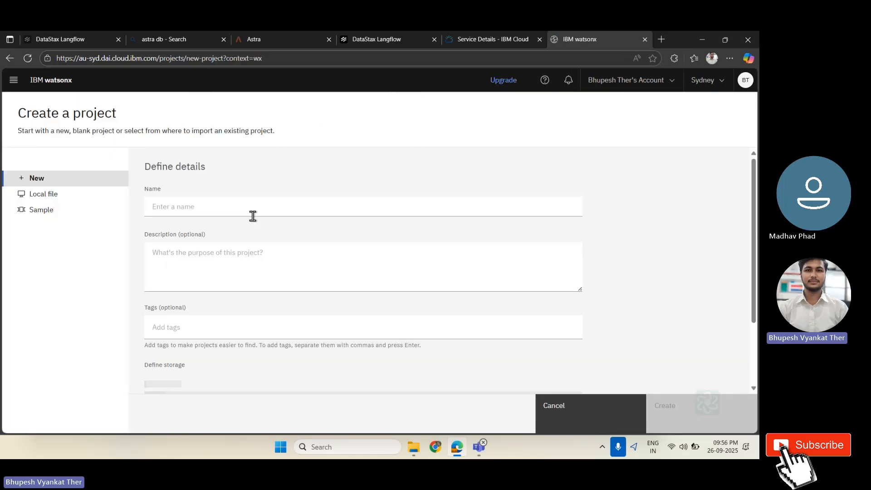
left_click(248, 212)
type("simpel")
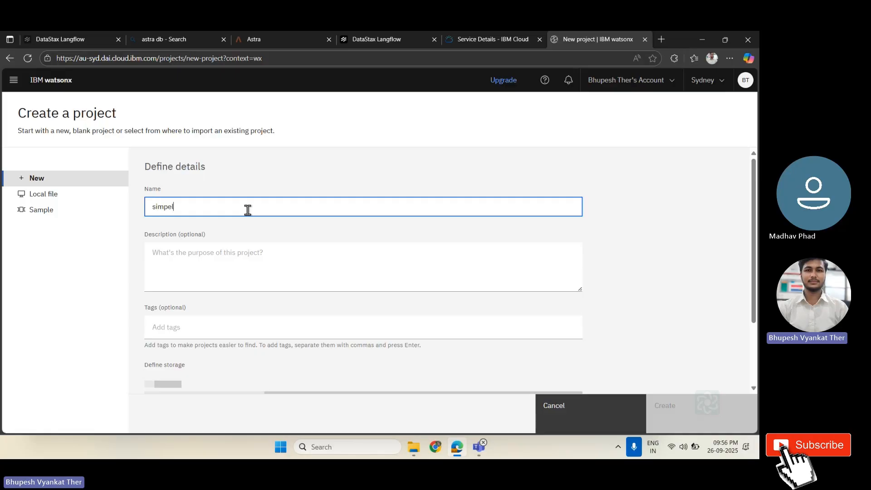
key("BackSpace")
key("BackSpace")
type("le_")
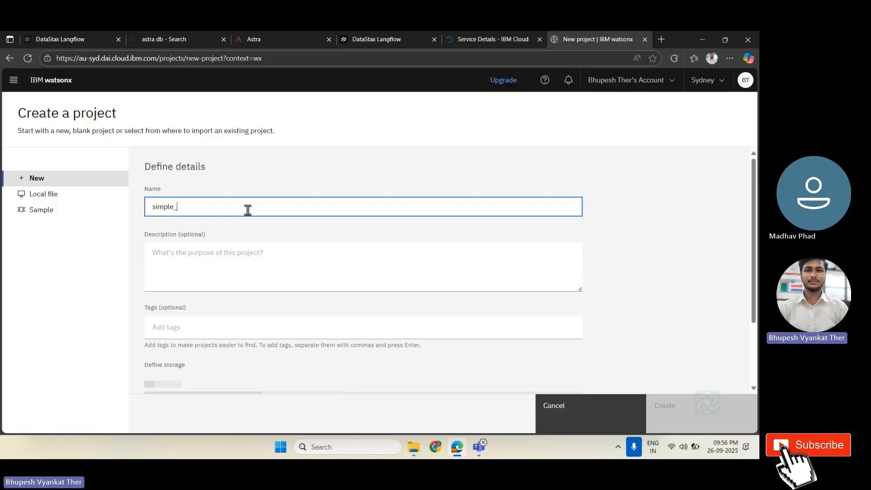
type("agent")
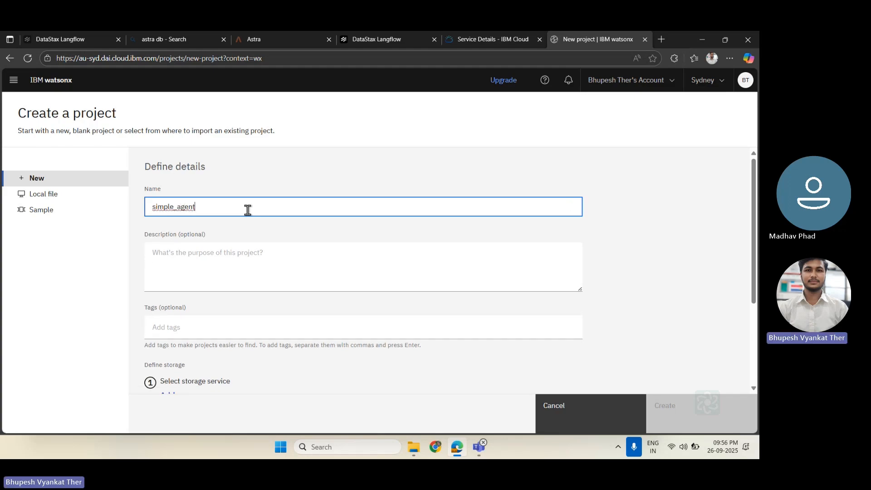
left_click(270, 218)
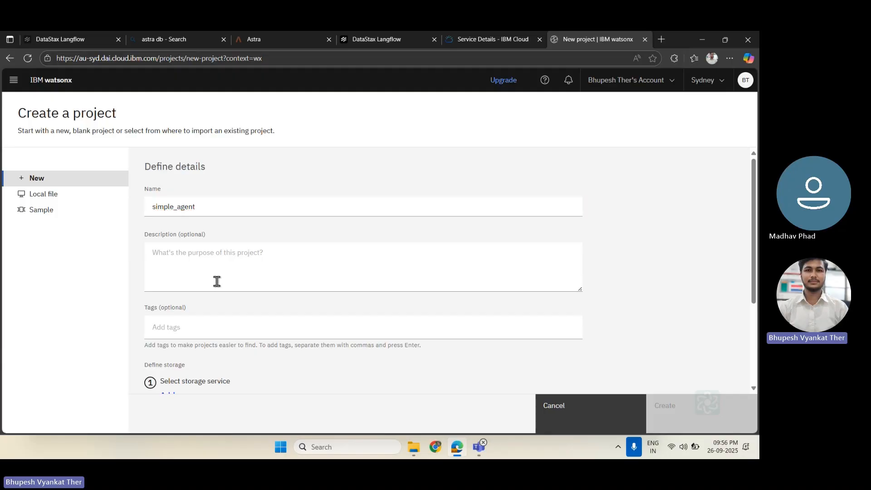
Add a Cloud Object Storage instance for the project, choosing the free Lite(deprecated) plan
scroll(272, 263, "down", 1)
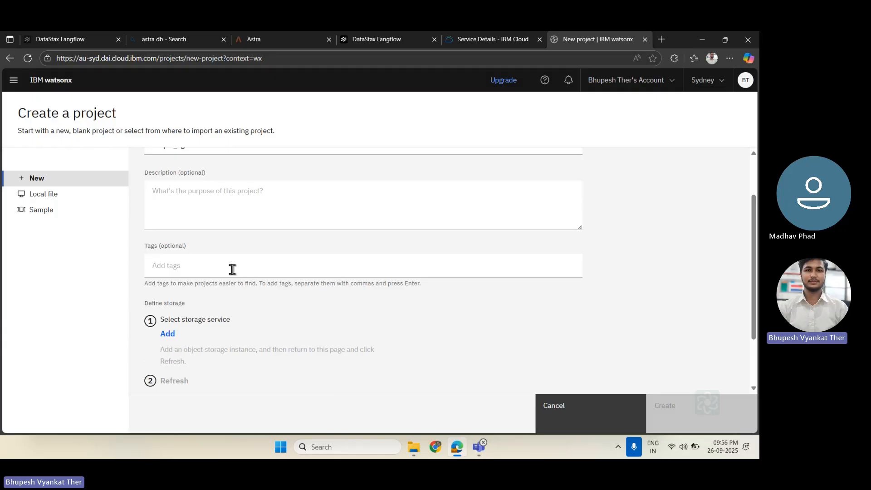
scroll(232, 270, "down", 1)
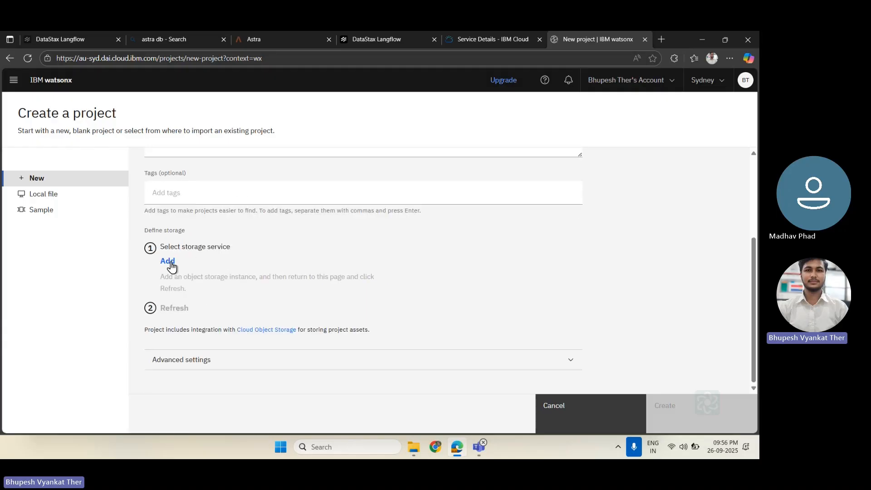
left_click(168, 262)
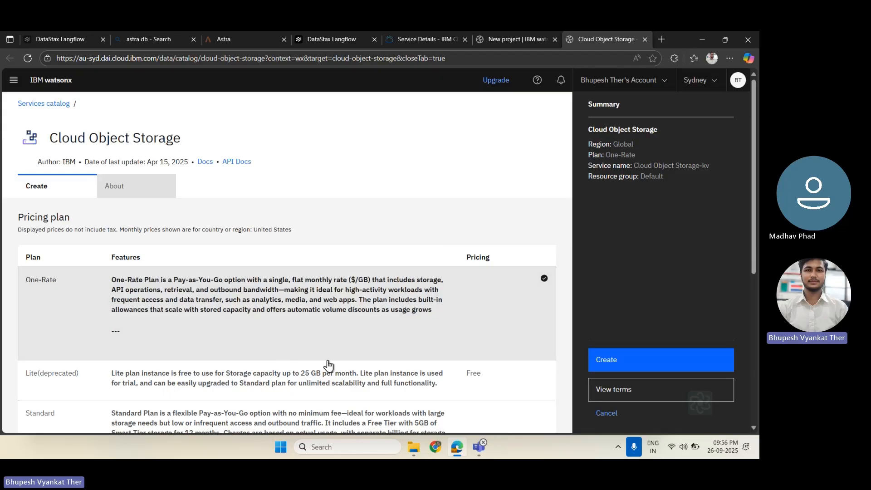
left_click(181, 386)
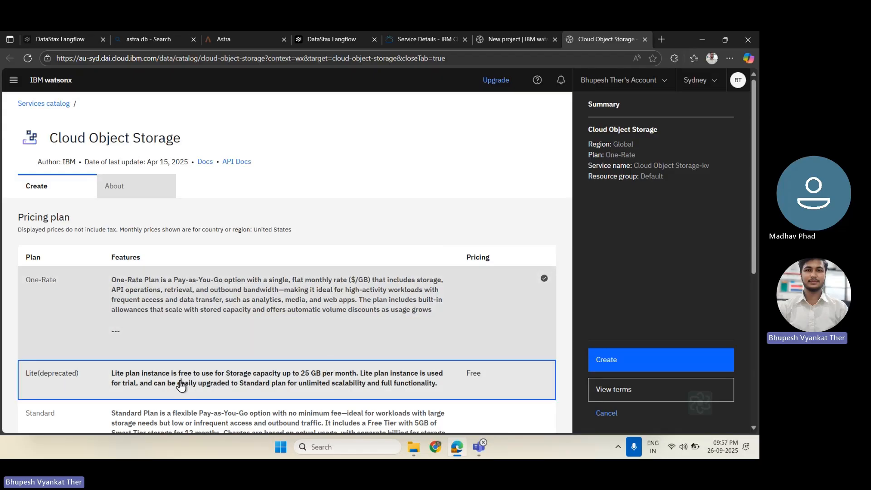
left_click(603, 363)
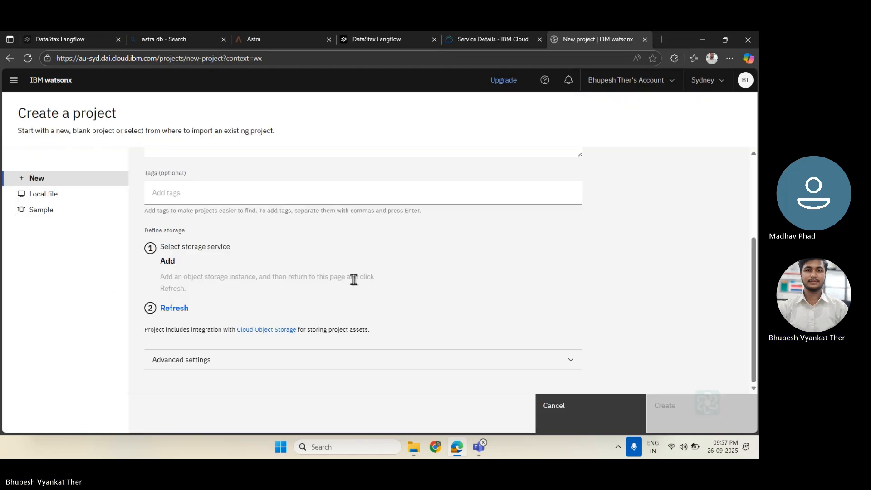
Refresh the project's storage selection to use the new Cloud Object Storage instance and create the project
left_click(174, 310)
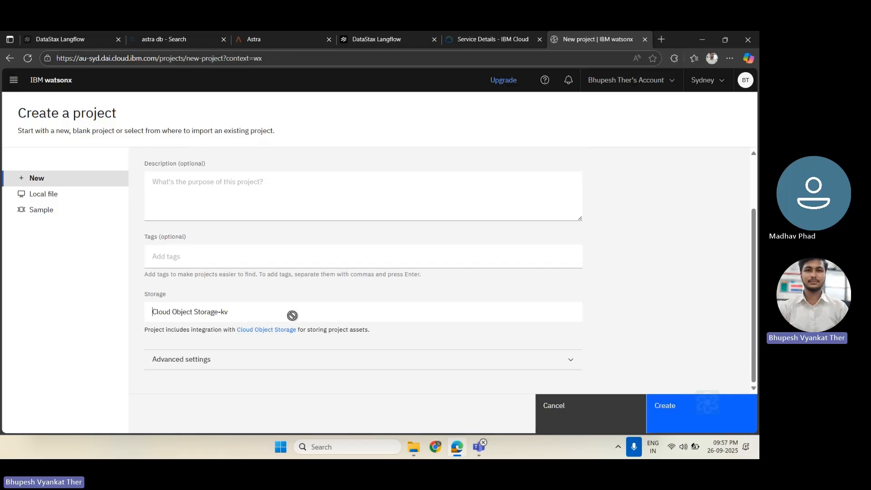
left_click(181, 311)
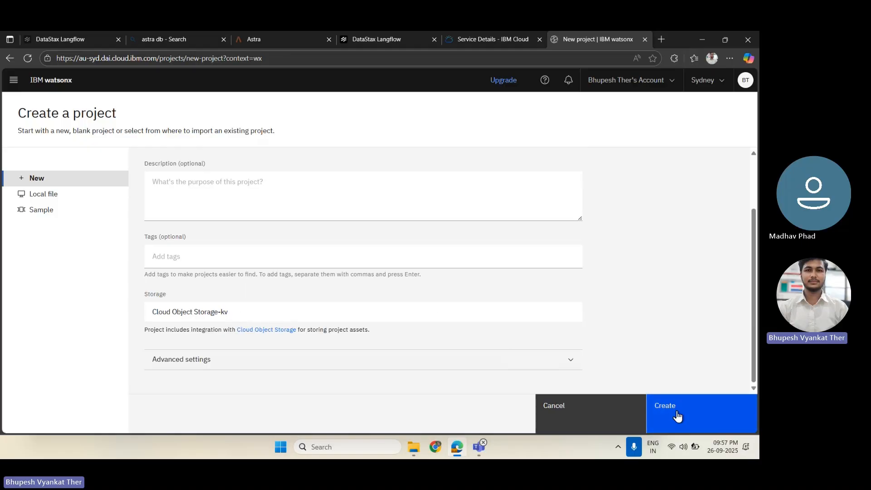
left_click(677, 416)
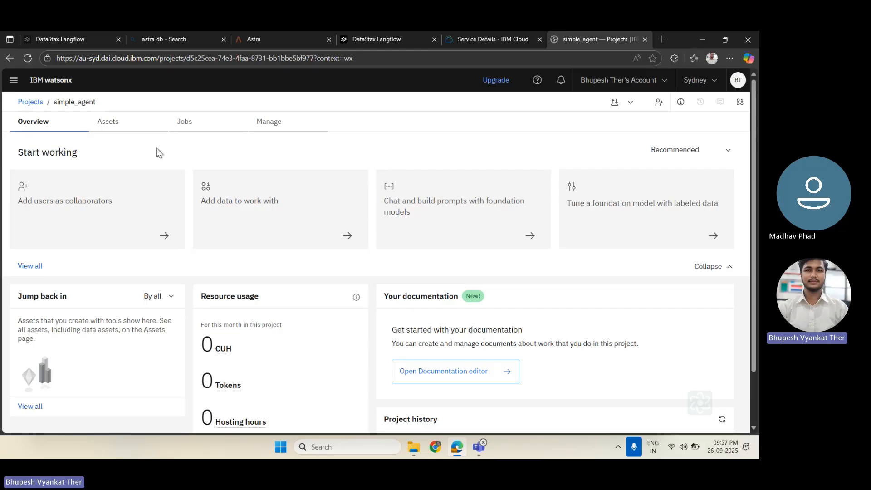
From the simple_agent project's Services & integrations settings, create a new watsonx.ai Runtime service with the Lite plan in Sydney
left_click(272, 127)
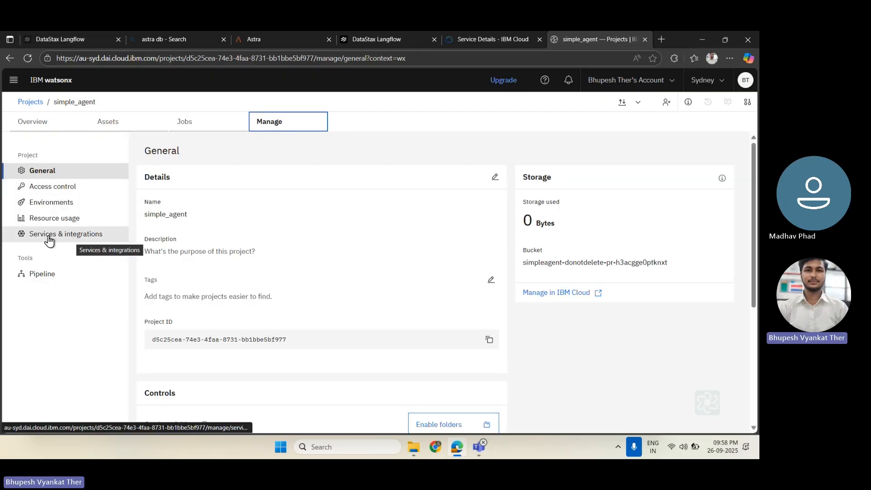
left_click(85, 240)
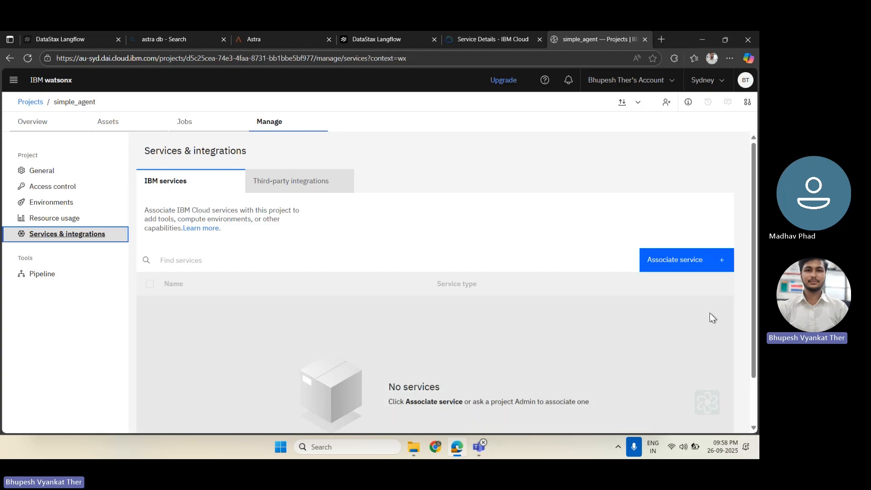
left_click(676, 263)
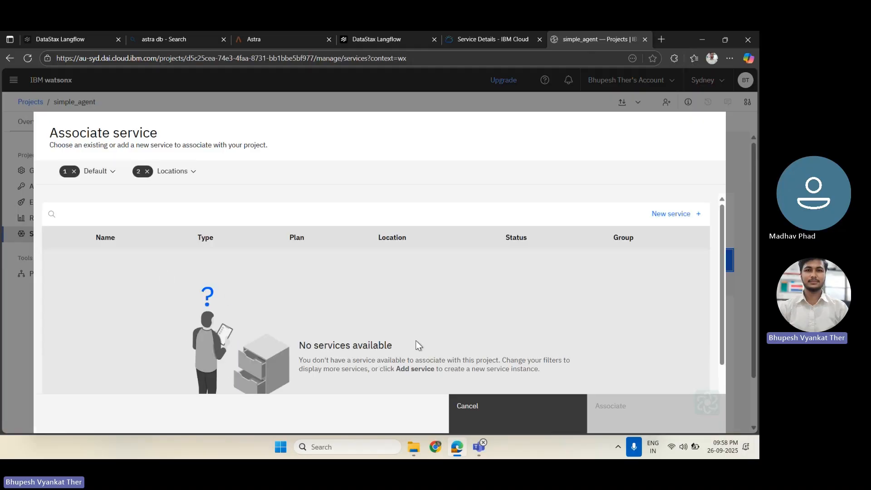
left_click(681, 219)
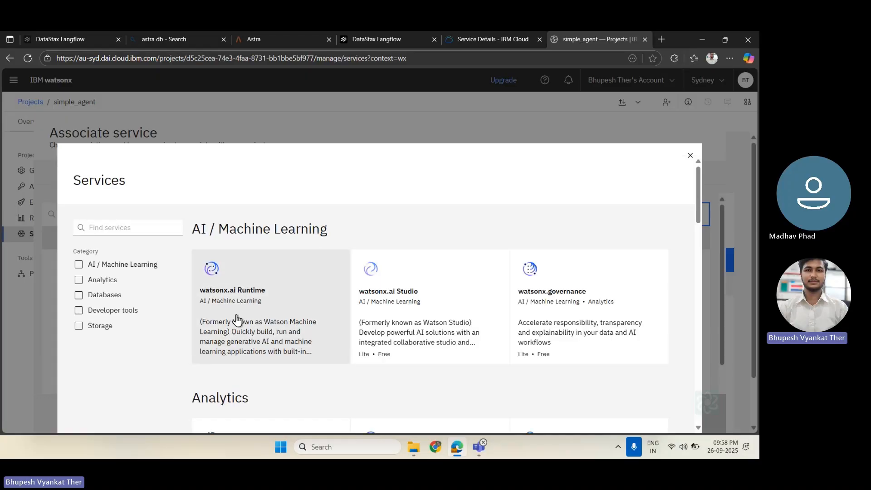
left_click(690, 156)
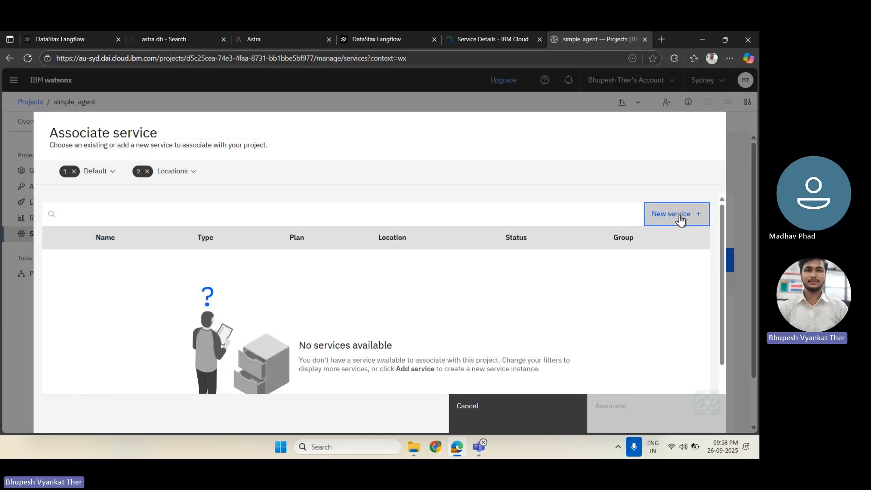
left_click(681, 219)
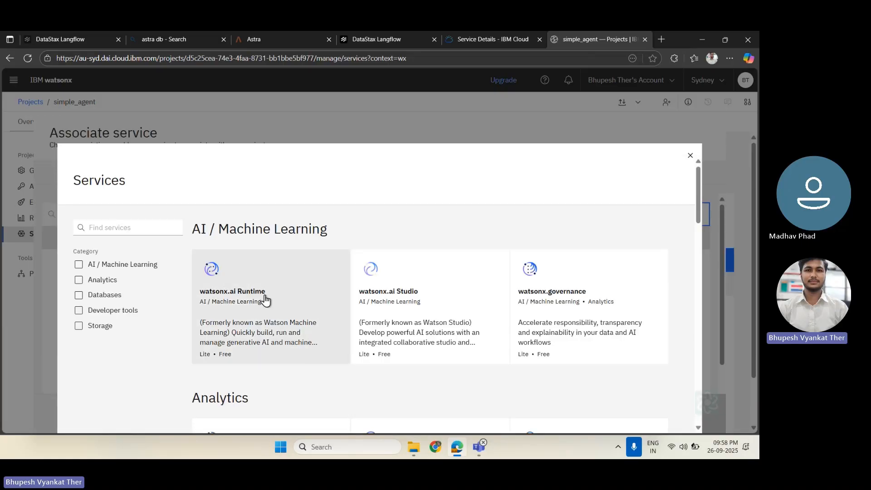
left_click(241, 308)
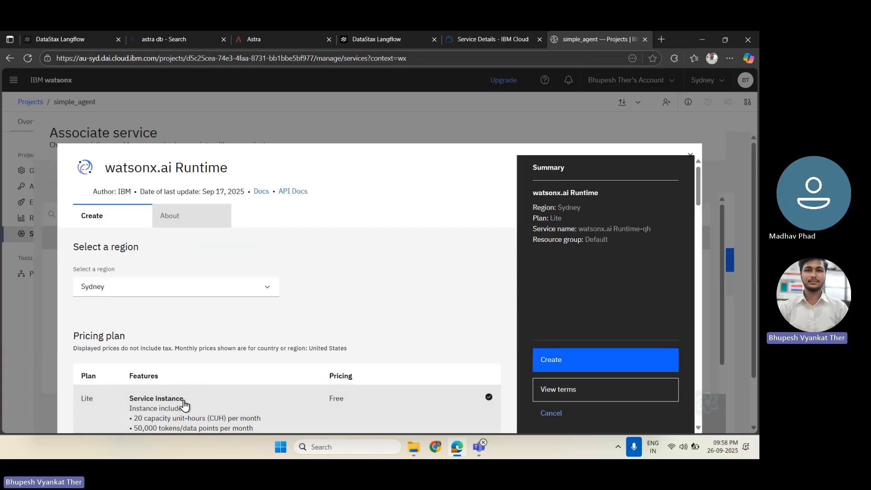
scroll(272, 369, "down", 1)
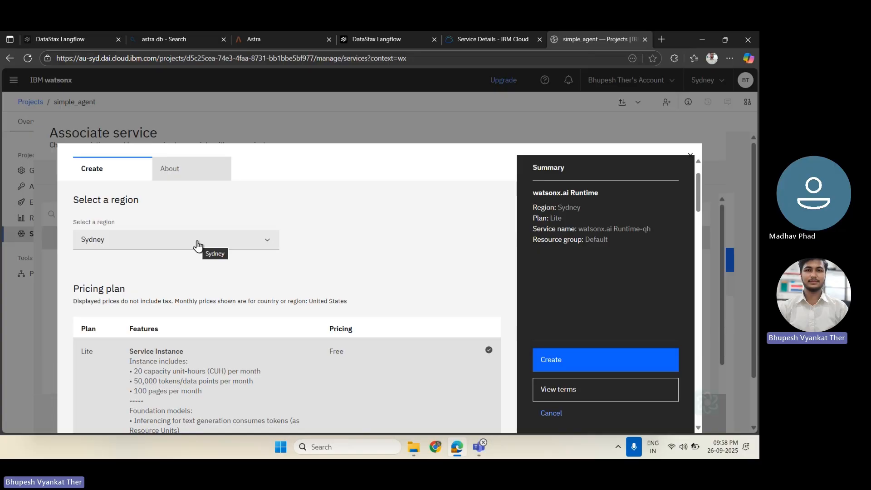
left_click(577, 367)
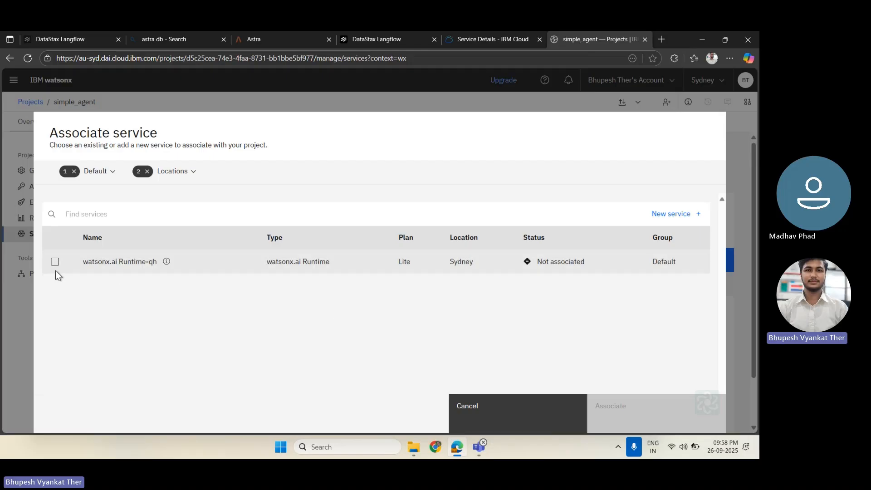
Associate the new watsonx.ai Runtime service with the simple_agent project and dismiss the floating assistant widget
left_click(55, 263)
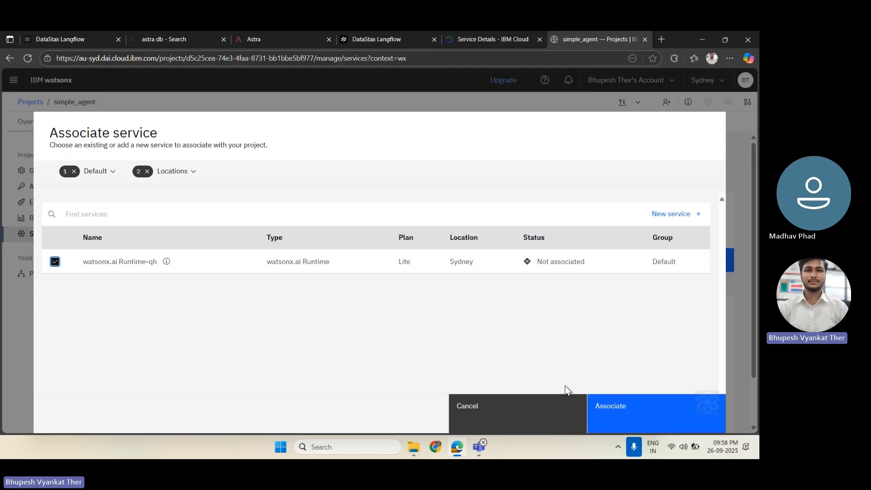
left_click(635, 408)
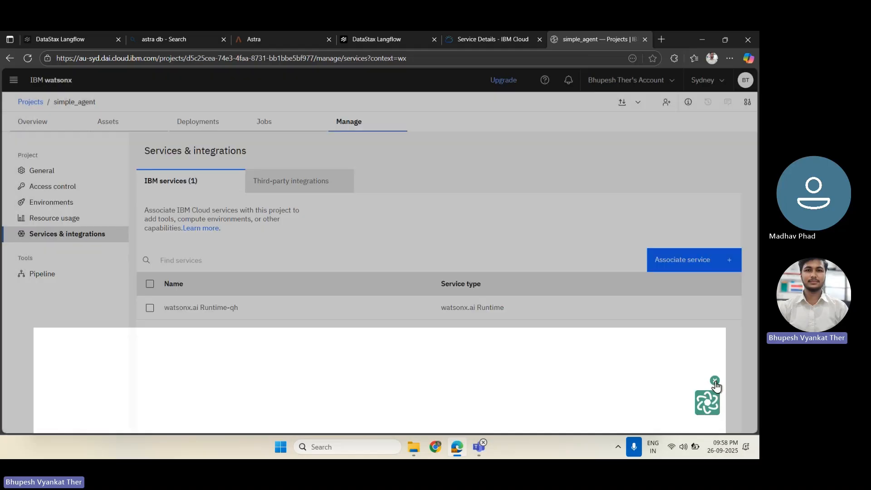
left_click(715, 381)
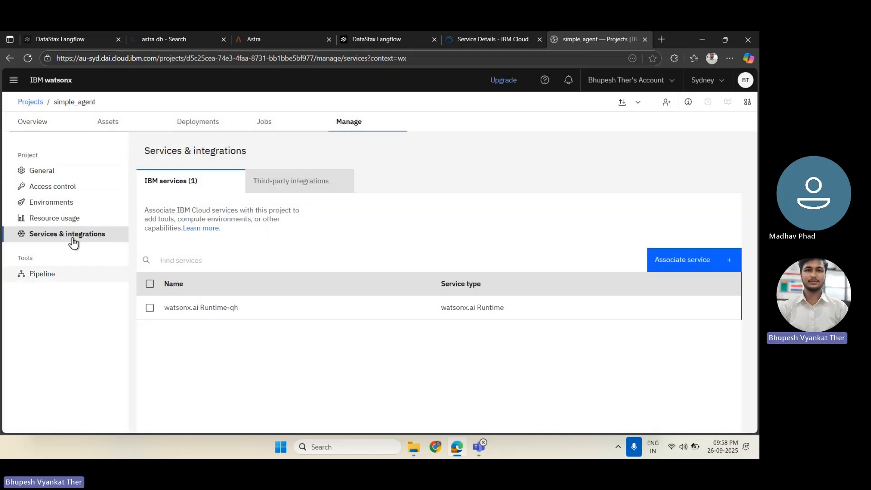
Copy the simple_agent project ID and paste it as the watsonx Project ID of the IBM watsonx.ai component in Langflow
left_click(42, 176)
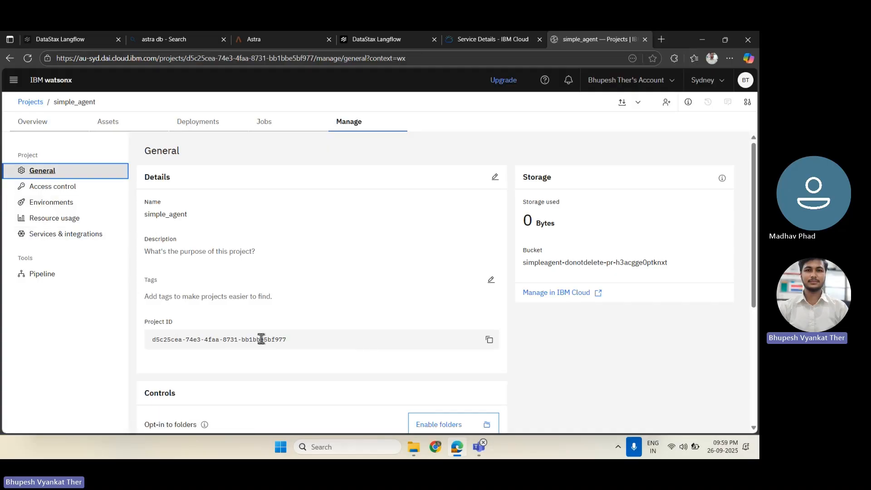
left_click(490, 342)
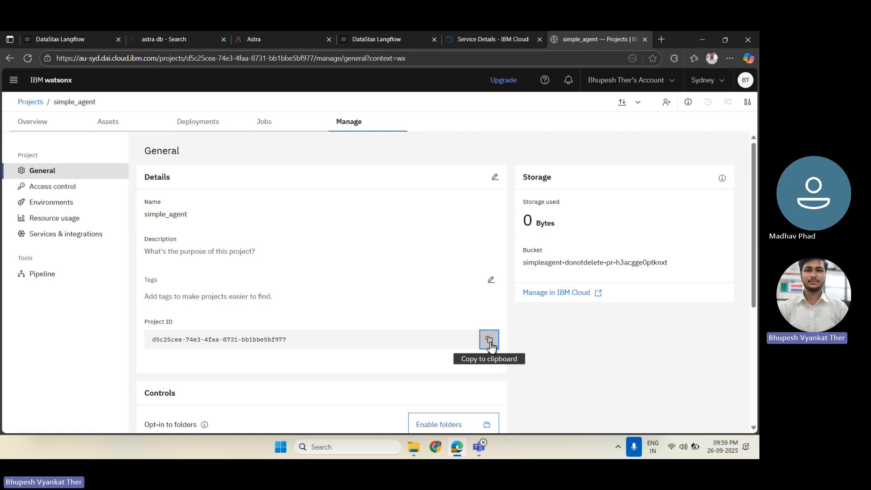
left_click(490, 343)
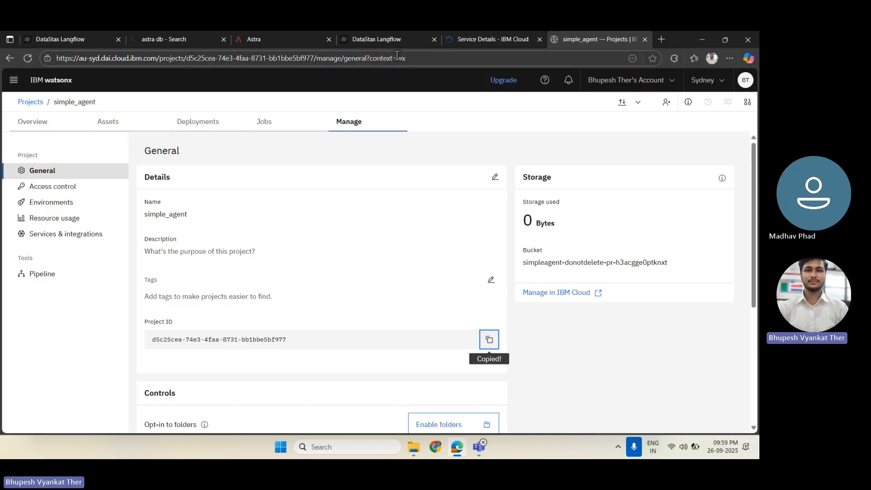
left_click(367, 39)
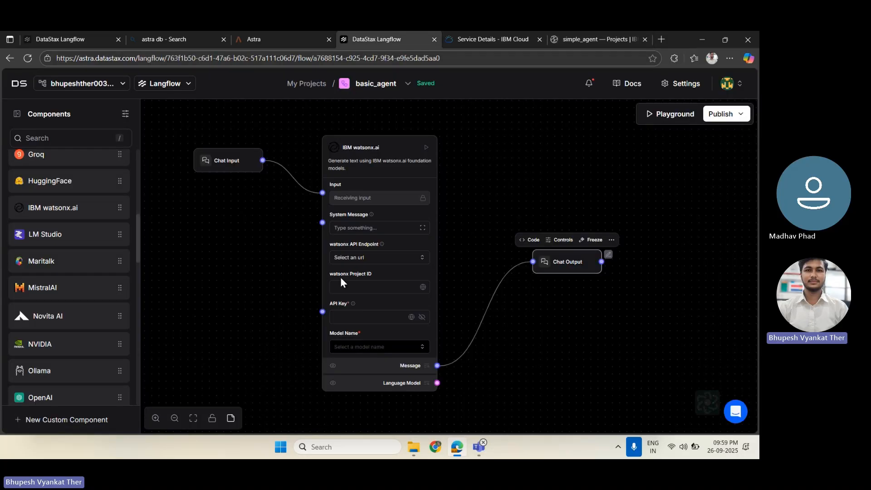
left_click(356, 291)
key("ctrl+v")
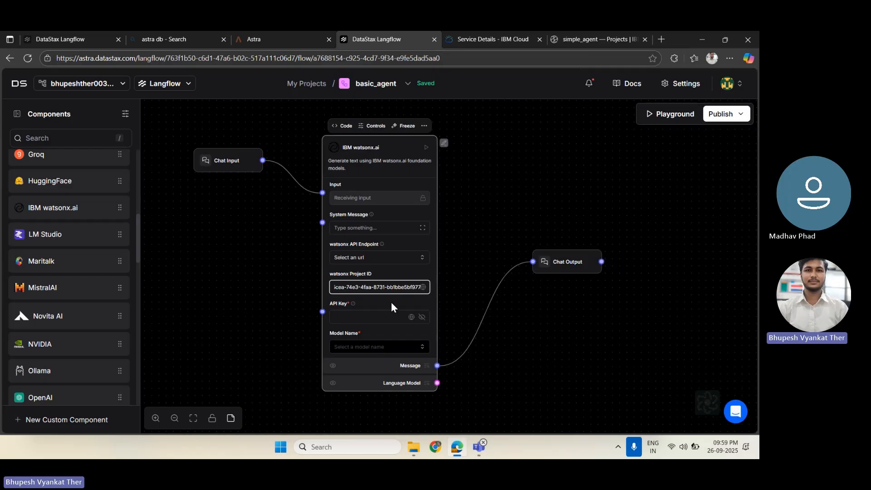
left_click(405, 296)
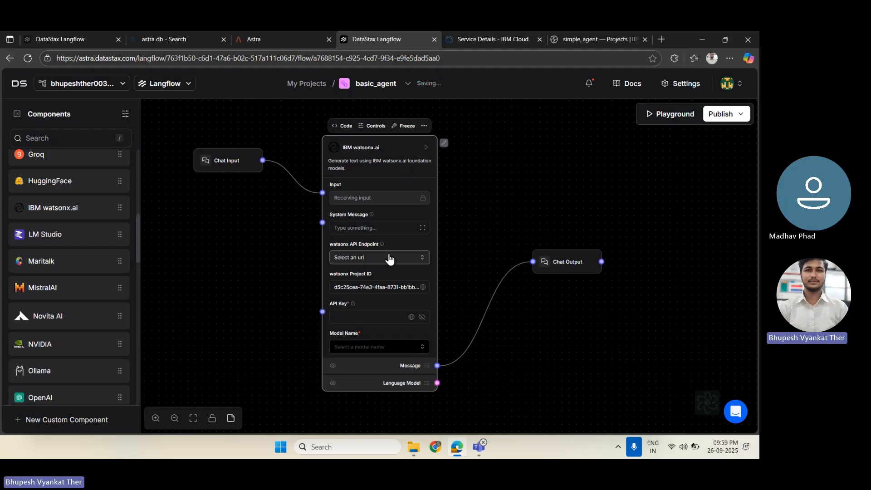
Check which region the watsonx project uses and return to the basic_agent flow in Langflow
left_click(586, 39)
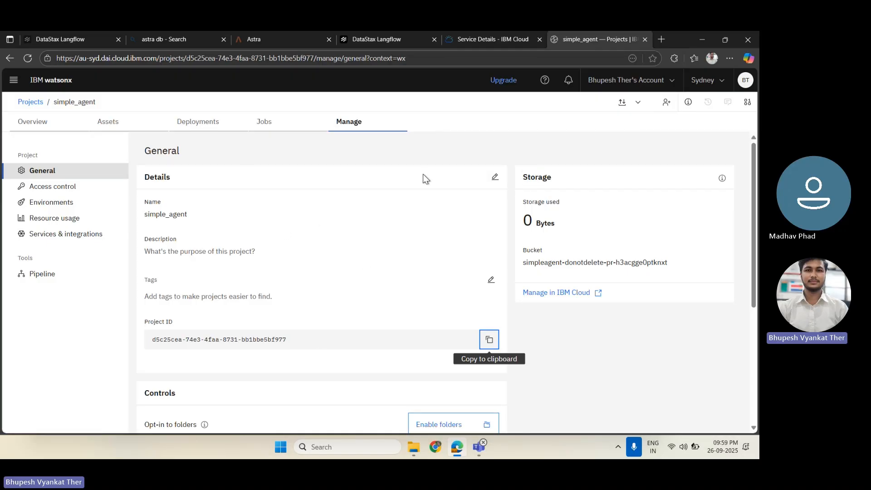
left_click(722, 86)
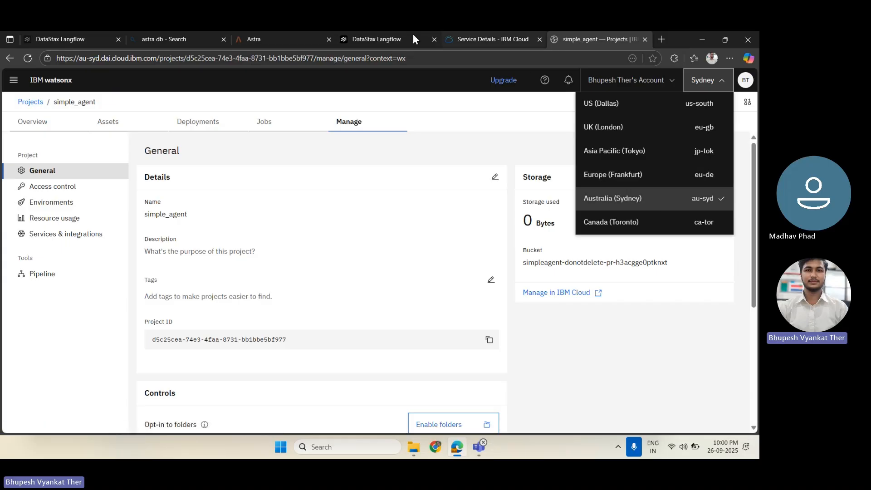
left_click(374, 38)
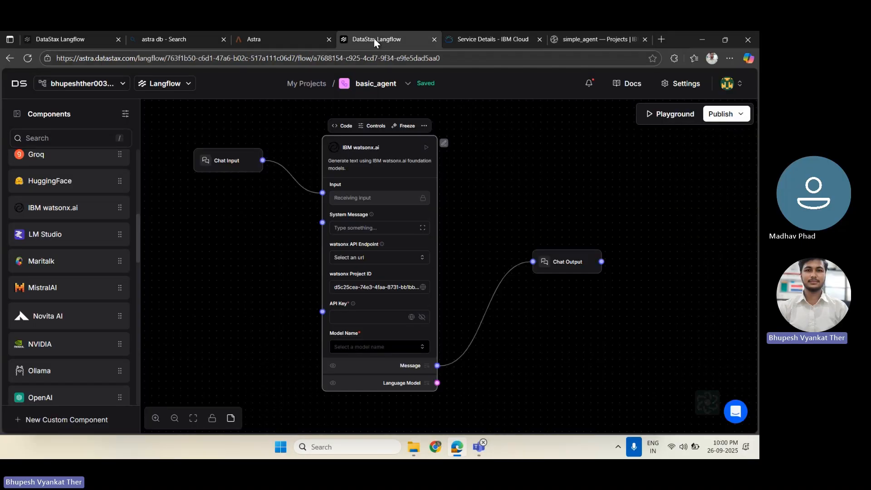
left_click(371, 259)
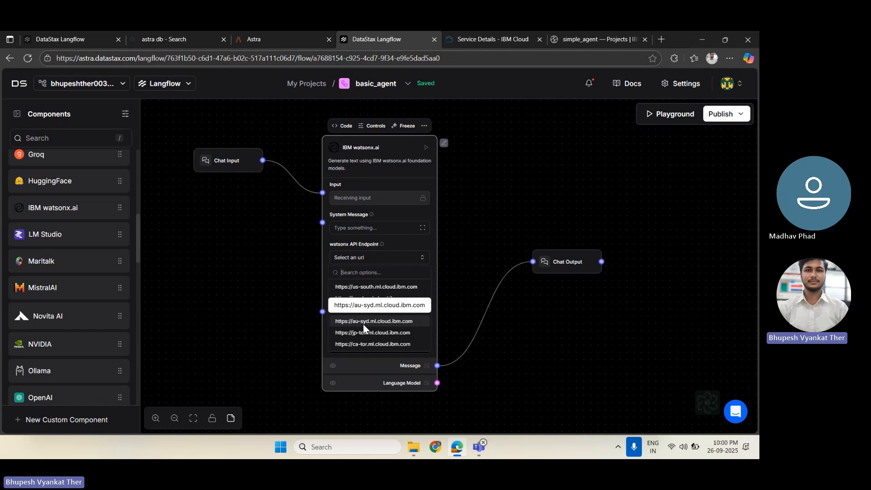
left_click(377, 321)
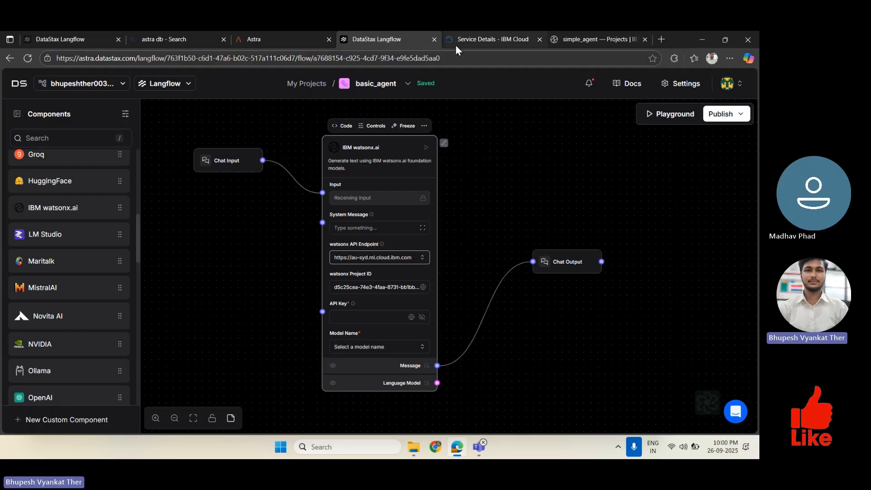
Switch to IBM Cloud and open the API keys page of its Access (IAM) management
left_click(481, 40)
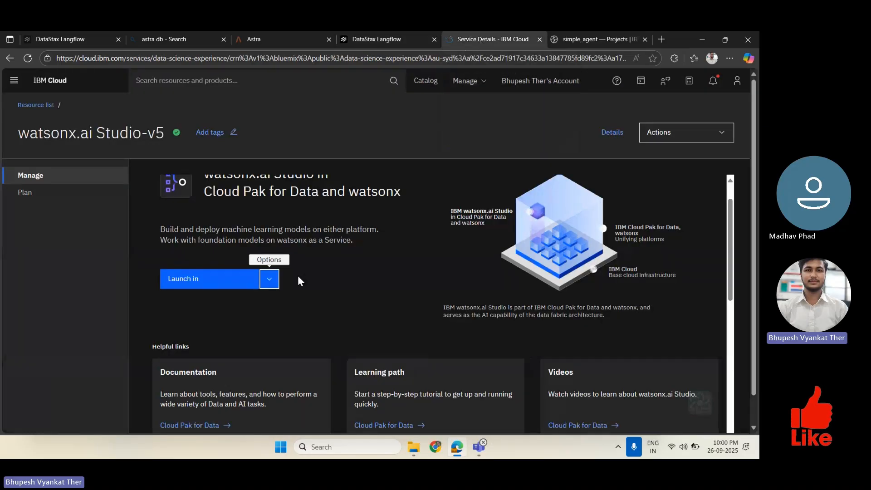
left_click(479, 85)
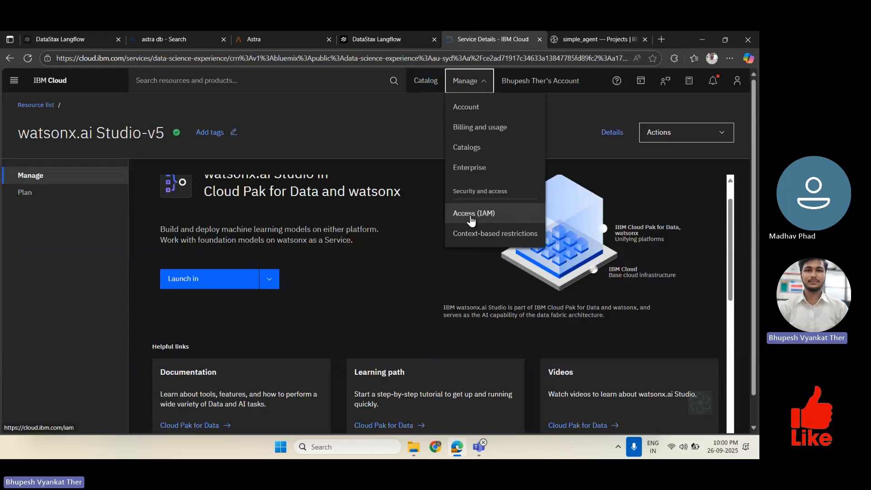
left_click(471, 220)
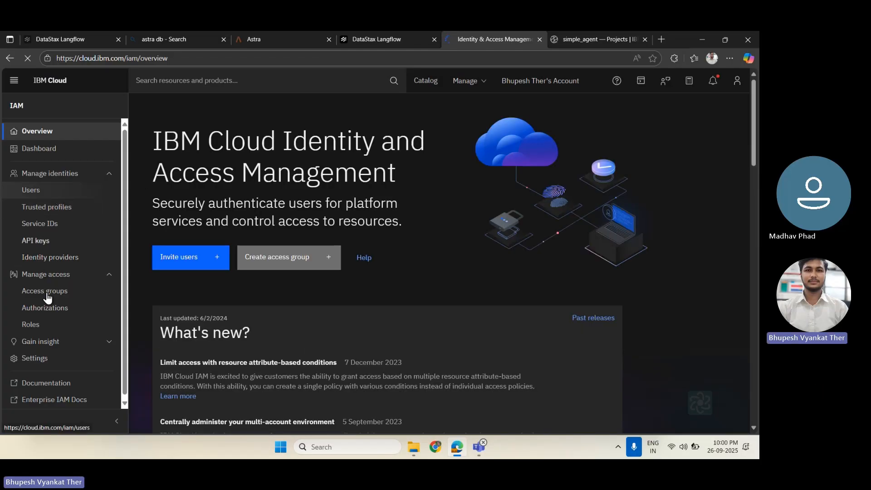
left_click(36, 242)
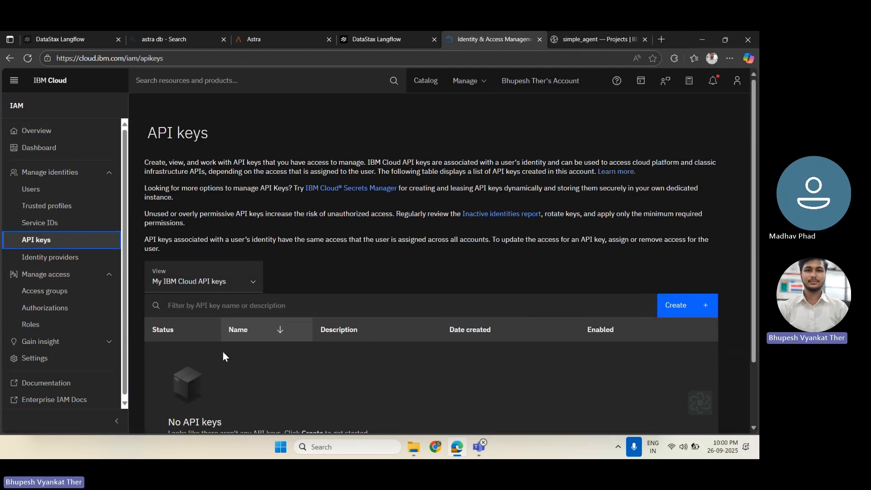
Create an IBM Cloud API key named api_key_simple_agent with leaked action Nothing and session management for CLI logins enabled
left_click(698, 310)
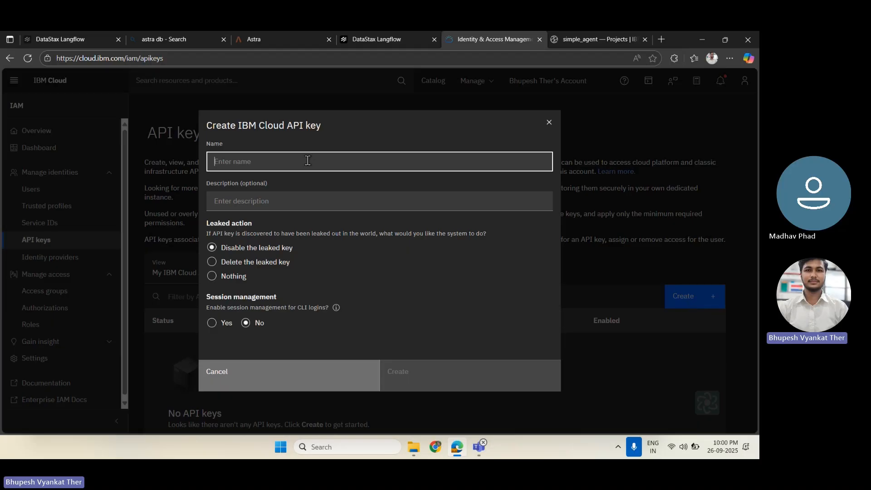
type("api")
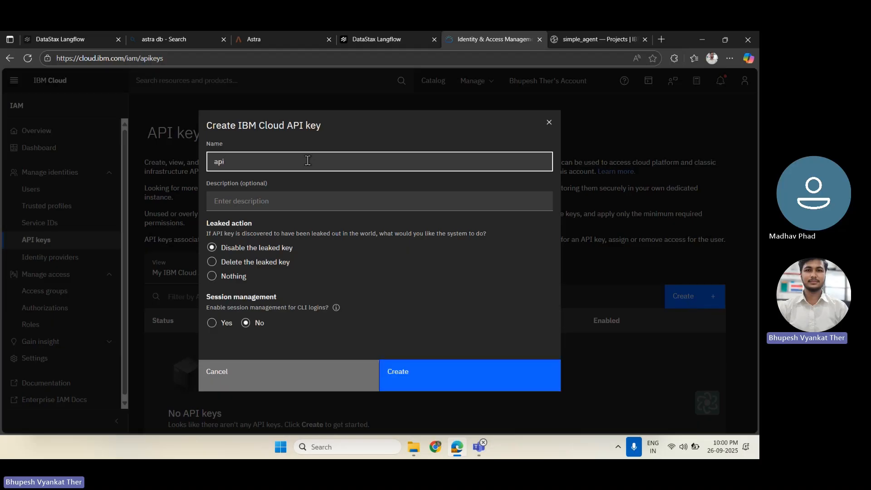
type("_key_simple_agent")
left_click(212, 277)
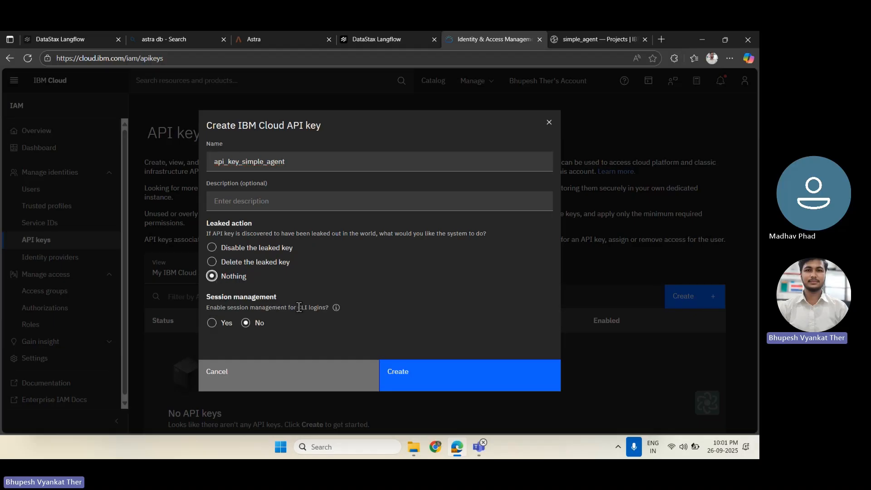
left_click(212, 324)
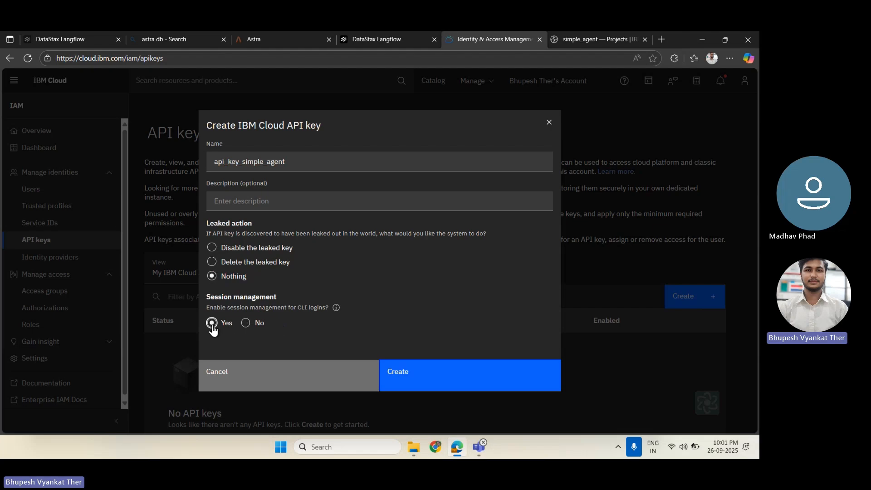
left_click(431, 381)
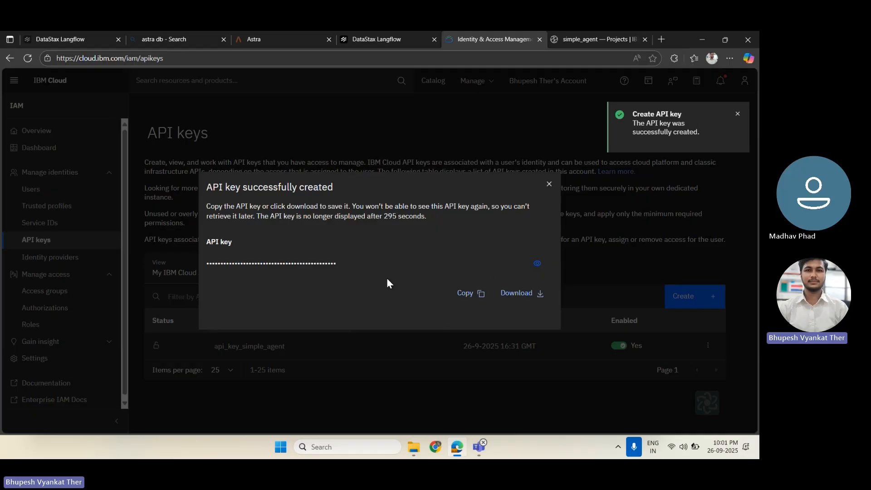
Copy the new API key and paste it into the API Key field of the IBM watsonx.ai component in Langflow
left_click(478, 295)
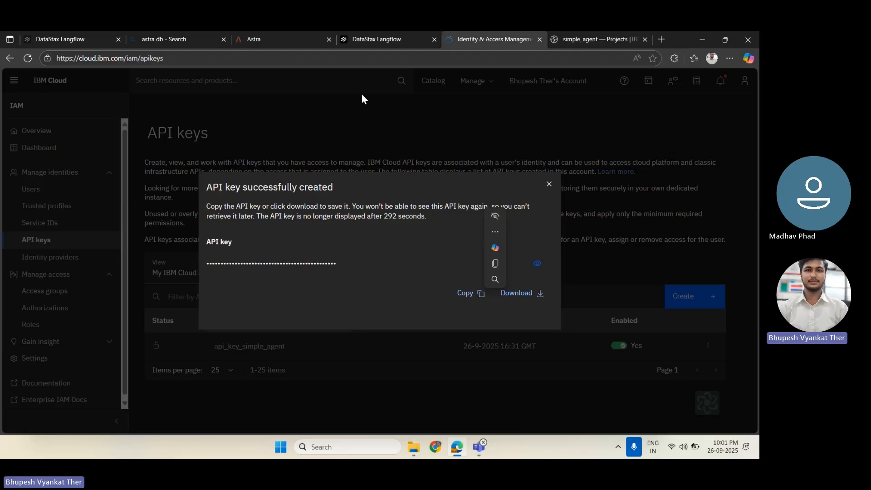
left_click(382, 33)
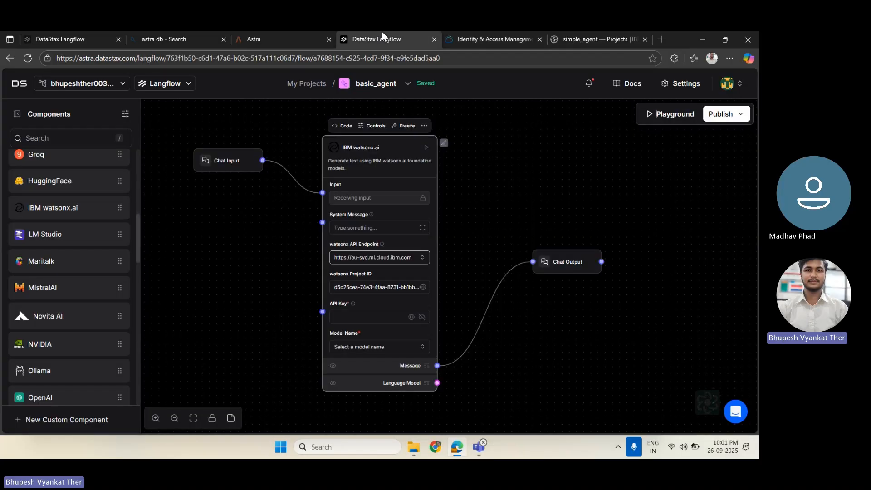
left_click(343, 314)
key("ctrl+v")
left_click(398, 304)
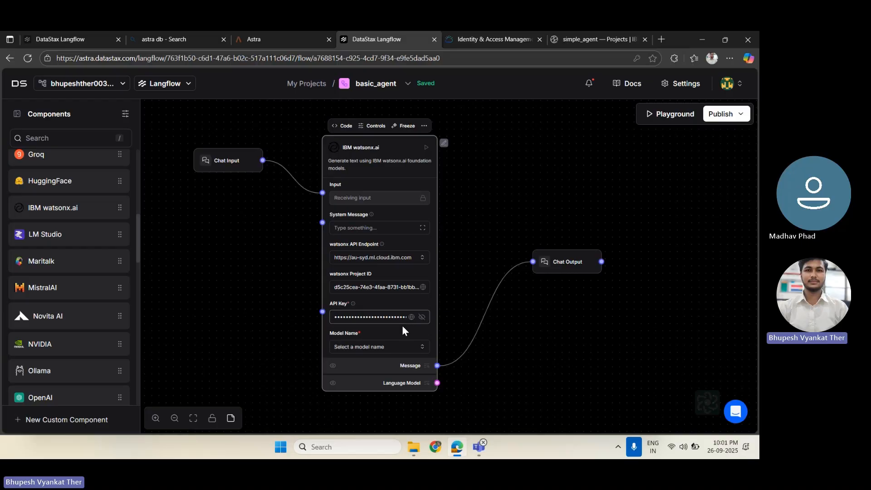
Choose ibm/granite-3-2b-instruct as the model of the IBM watsonx.ai component and run the component
left_click(421, 347)
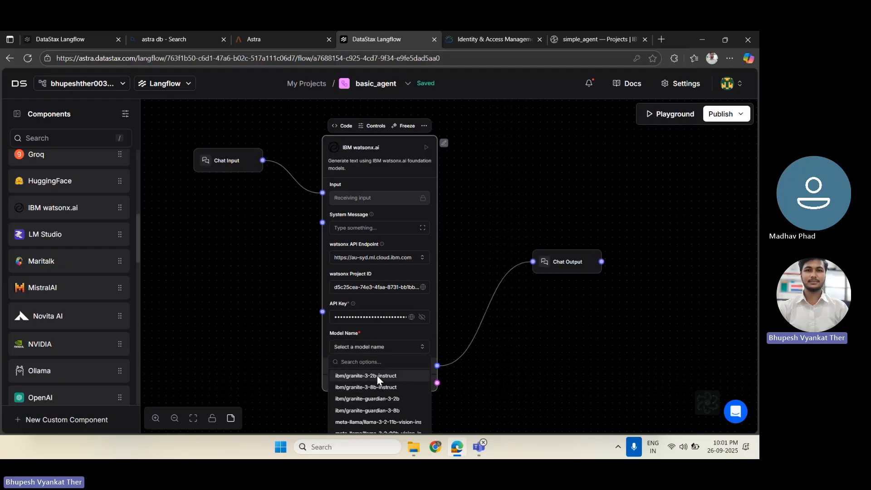
left_click(377, 376)
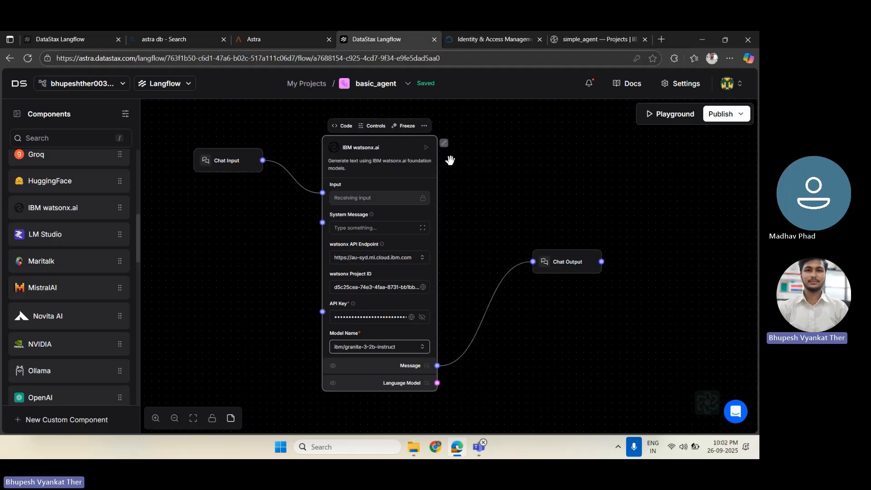
left_click(426, 148)
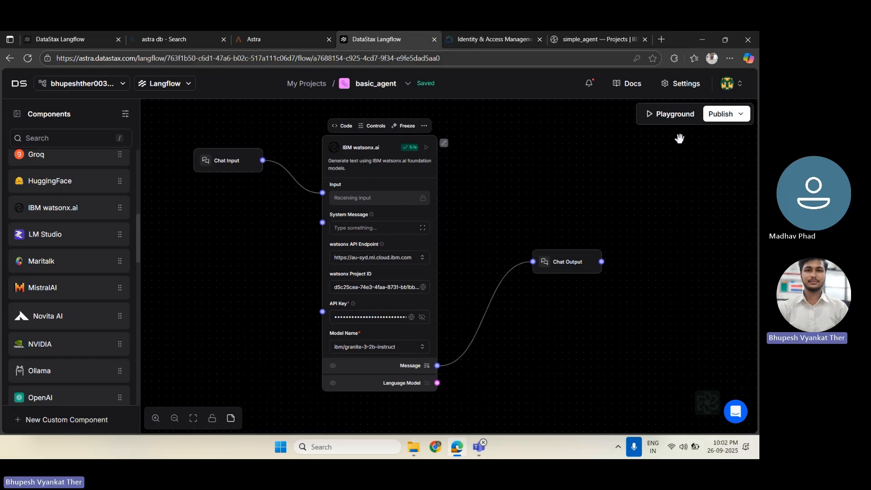
Open the Playground for the basic_agent flow and send the message "give me one month gym plan"
left_click(666, 115)
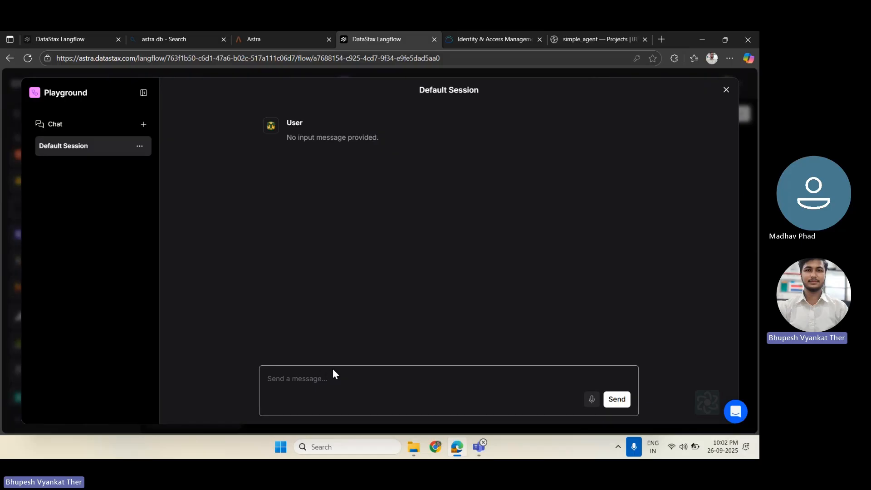
left_click(297, 383)
type("give ")
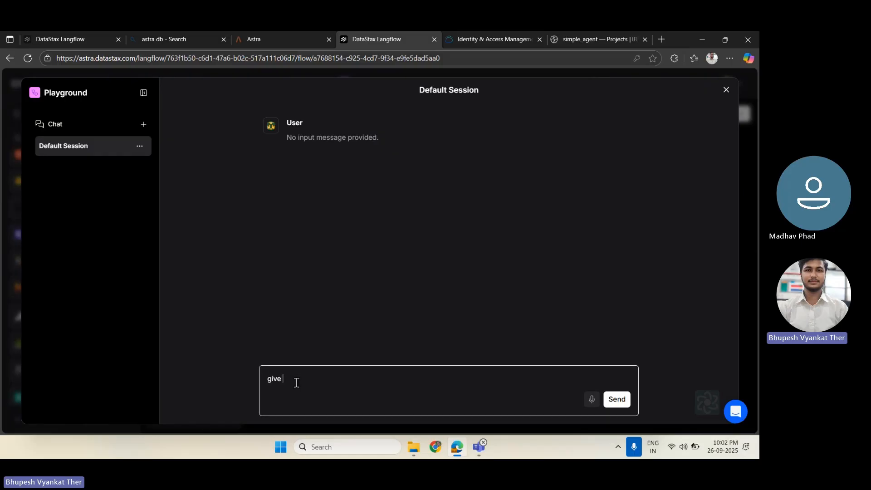
type("me one")
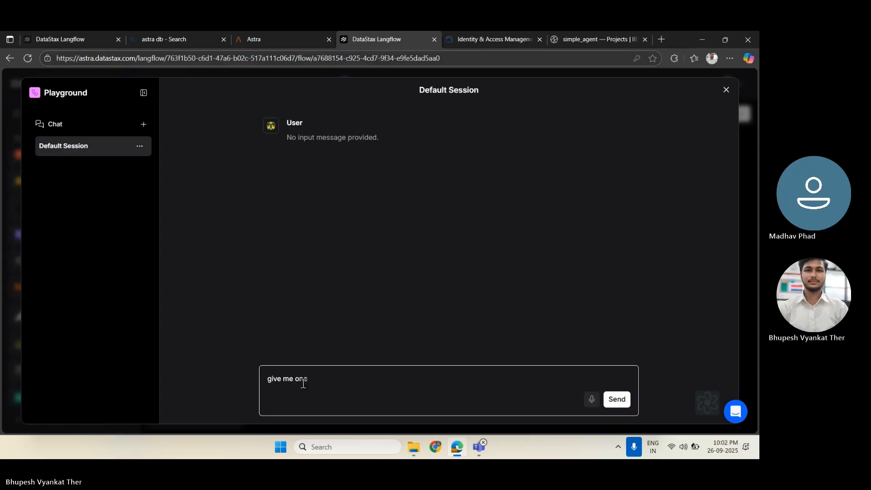
type(" m")
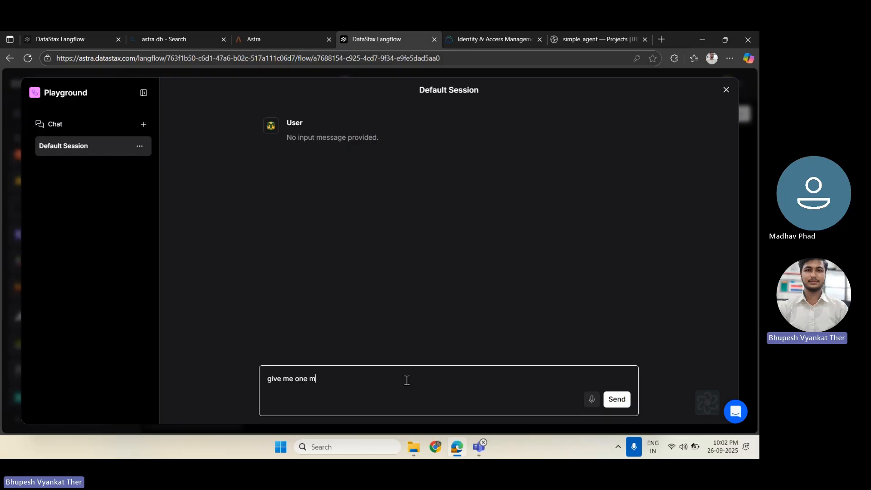
type("ohther")
key("BackSpace")
key("BackSpace")
type("gym pa")
key("BackSpace")
type("lan")
left_click(618, 401)
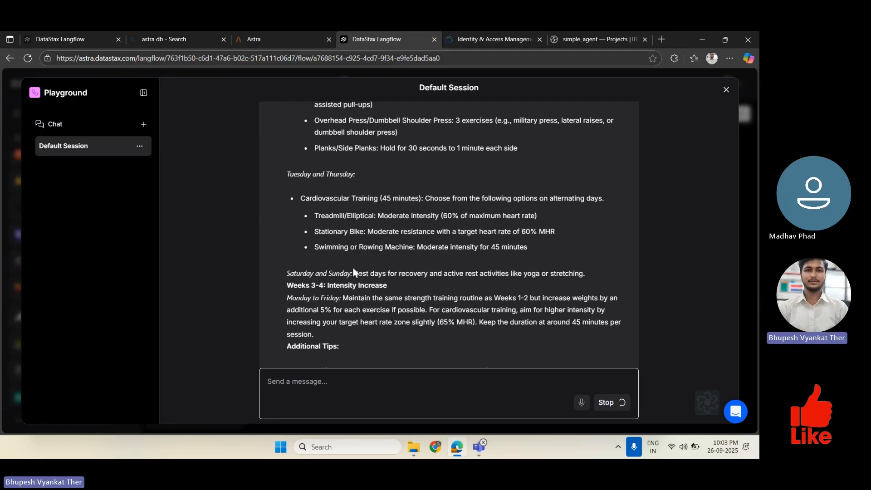
Read through the model's gym plan reply, including the weekly routines and the additional tips
scroll(409, 249, "up", 10)
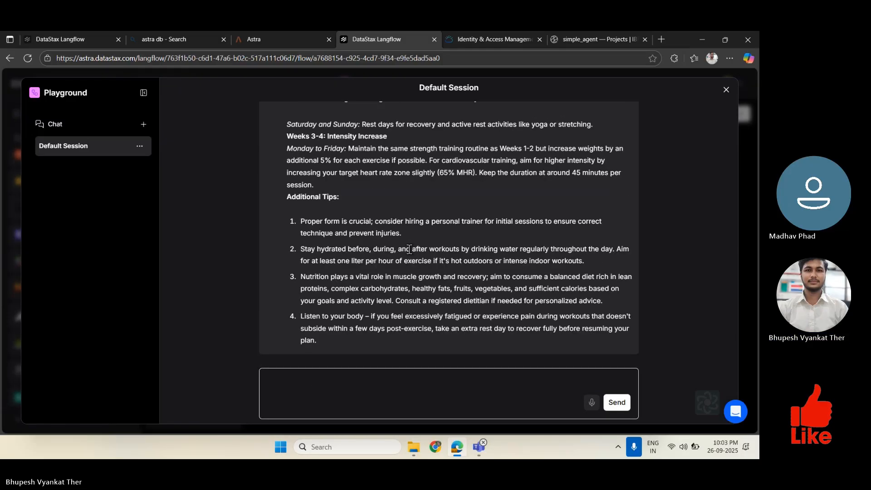
scroll(409, 249, "up", 2)
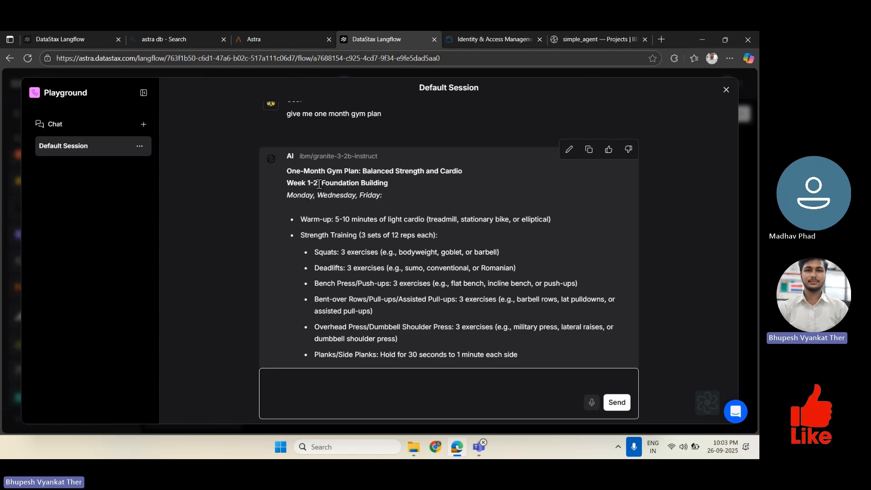
left_click_drag(320, 184, 402, 176)
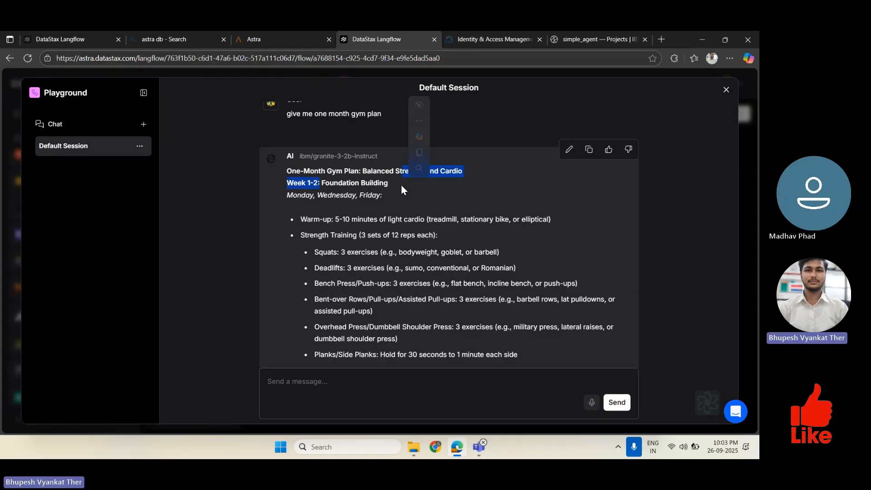
left_click(365, 200)
scroll(366, 200, "down", 2)
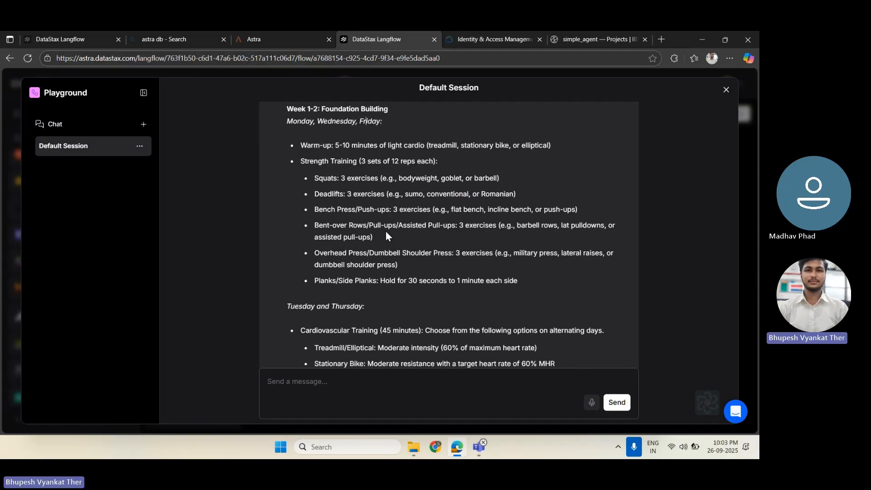
scroll(378, 256, "down", 1)
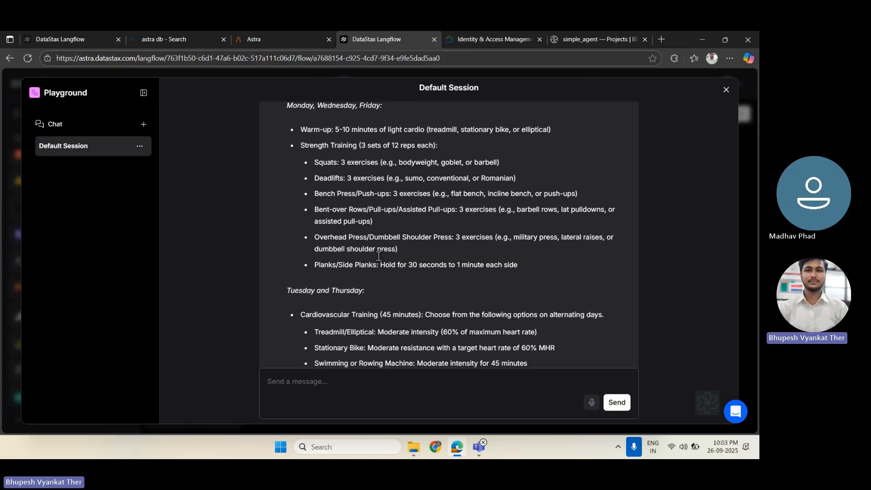
scroll(379, 256, "down", 3)
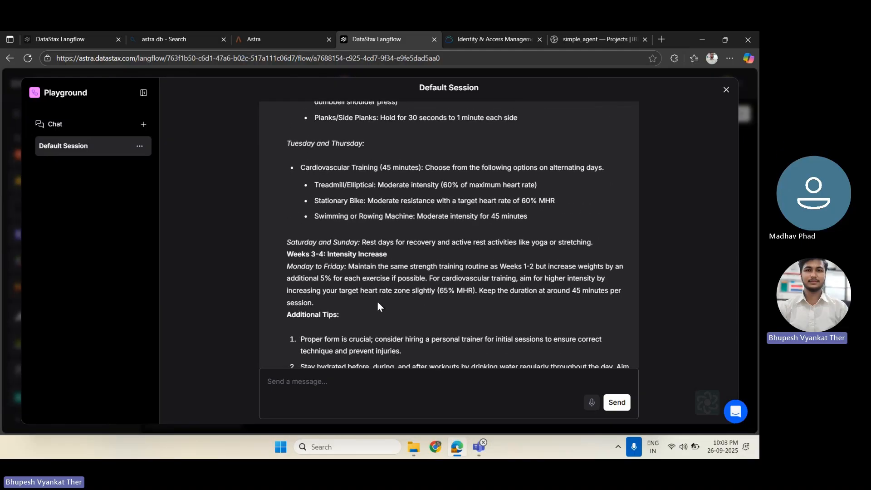
scroll(377, 301, "down", 1)
scroll(377, 301, "down", 1)
left_click_drag(314, 225, 386, 328)
left_click(242, 212)
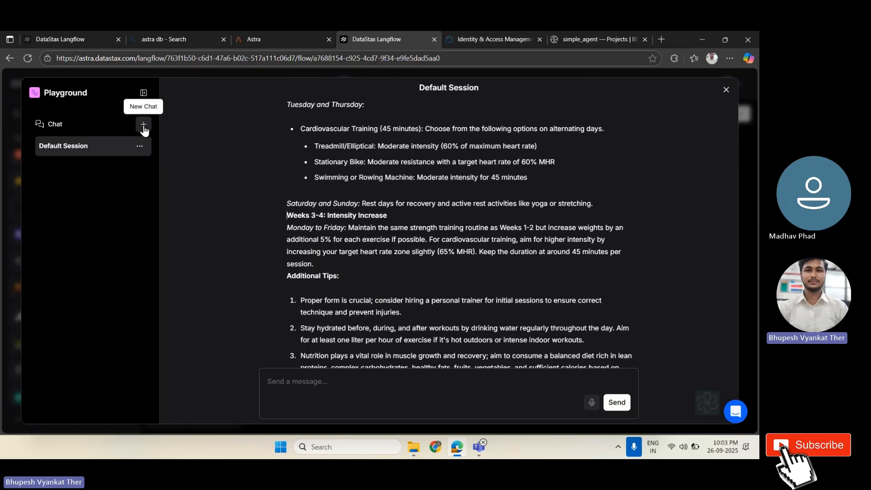
Exit the Playground after starting a new chat, and dismiss the browser's offer to save the password
left_click(144, 128)
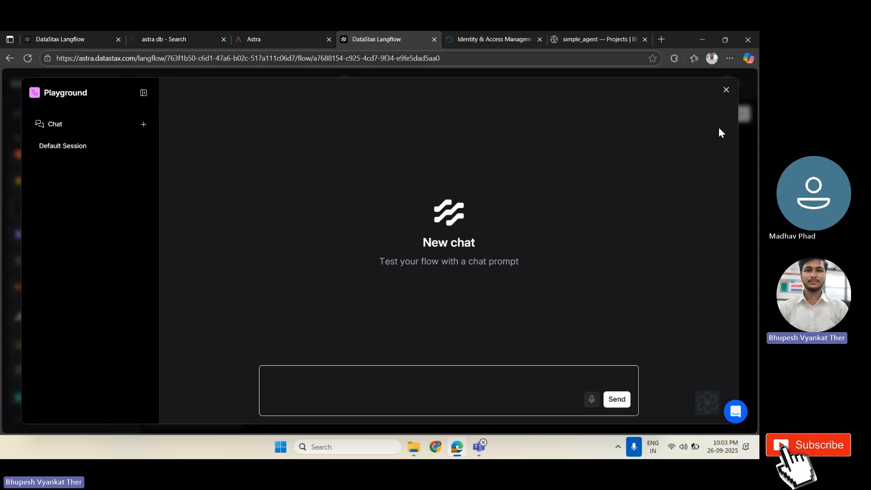
left_click(725, 93)
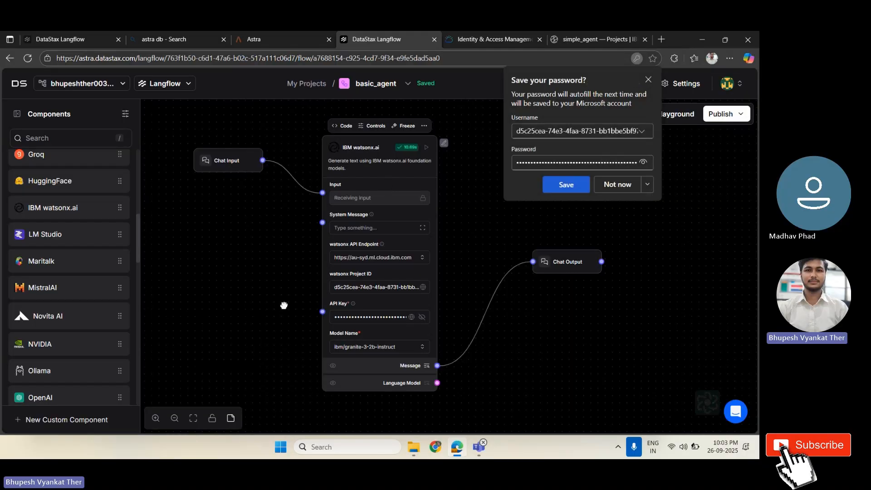
left_click(284, 305)
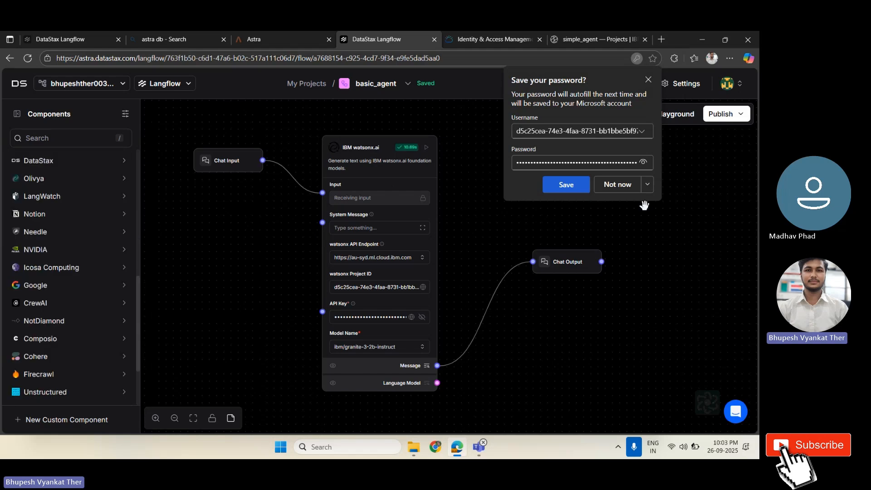
left_click(648, 80)
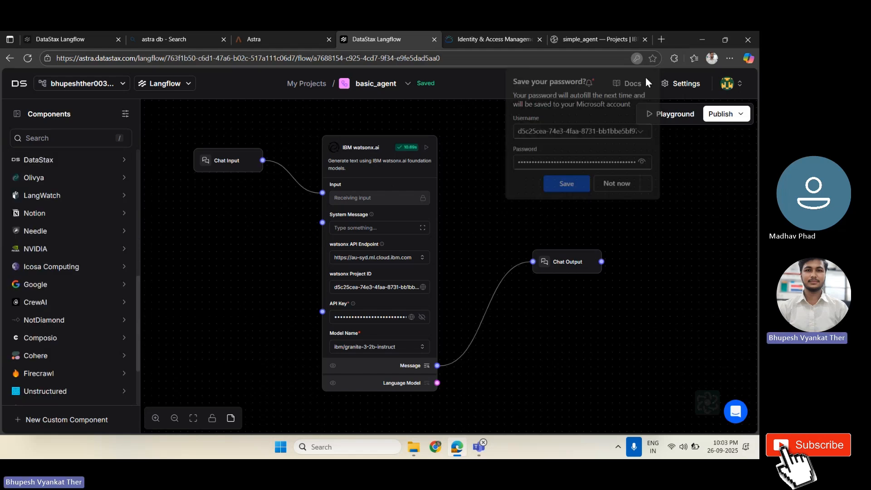